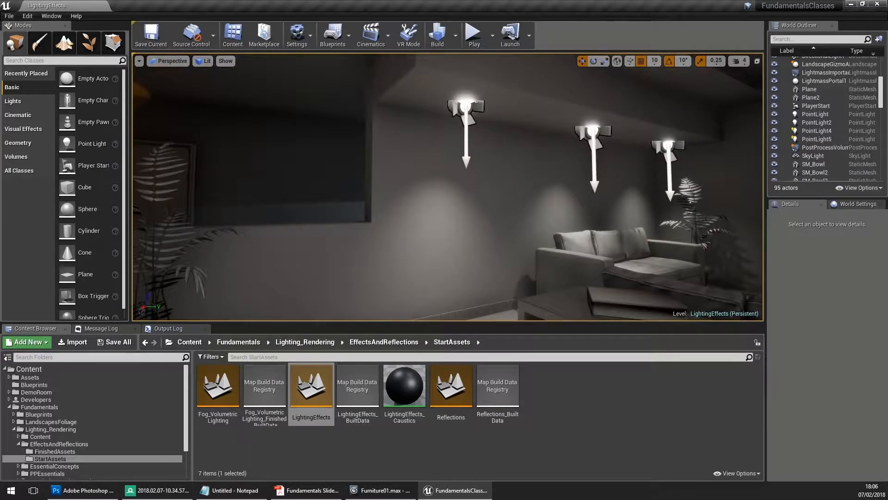
Select the point light under the wall cabinet and move it in front of the TV shelving, to X -170.
right_click_drag(385, 202, 381, 203)
right_click_drag(466, 169, 466, 169)
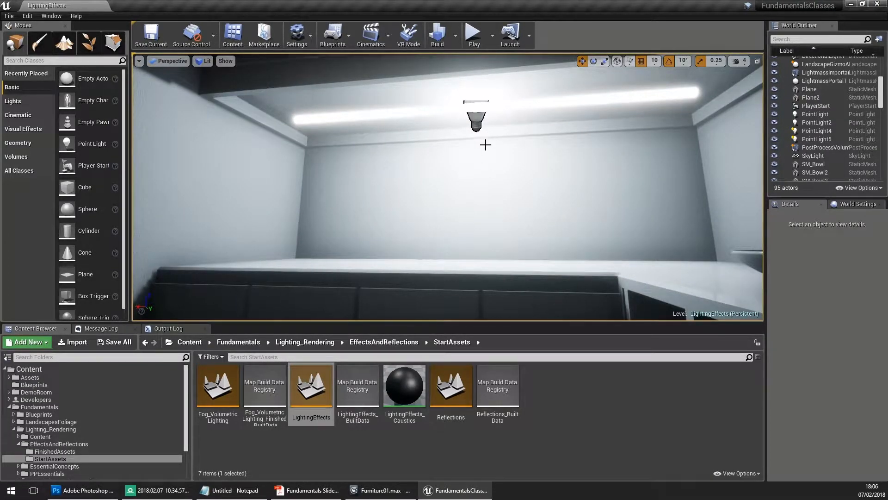
left_click(475, 122)
right_click_drag(445, 218, 444, 218)
right_click_drag(366, 182, 367, 182)
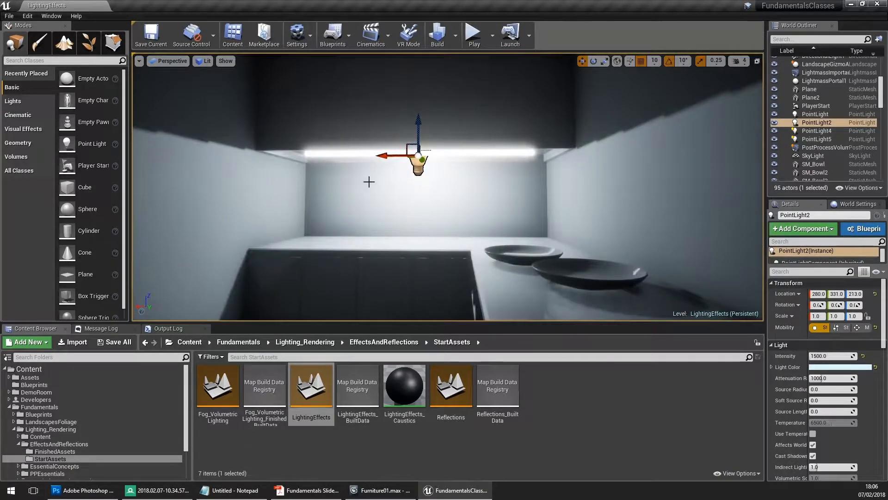
left_click_drag(389, 155, 611, 156, "shift")
left_click_drag(423, 160, 442, 169, "shift")
right_click_drag(442, 170, 460, 162)
key("ctrl+z")
right_click_drag(414, 192, 405, 193)
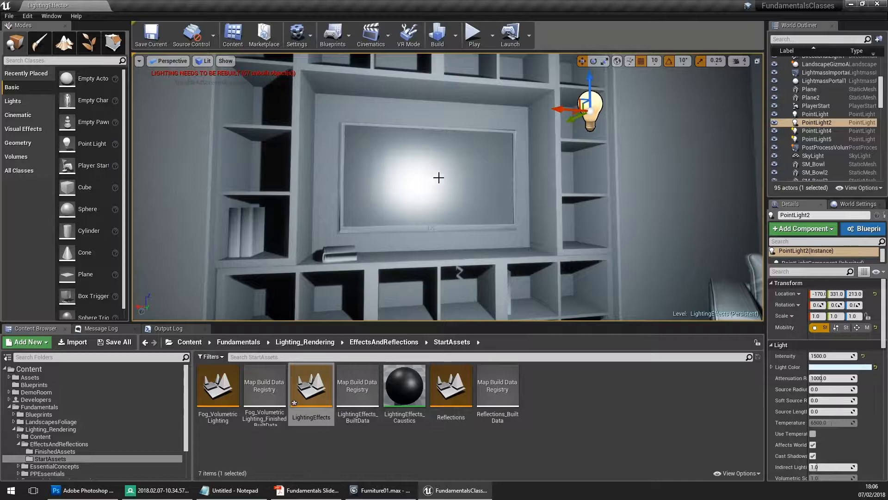
right_click_drag(412, 192, 394, 192)
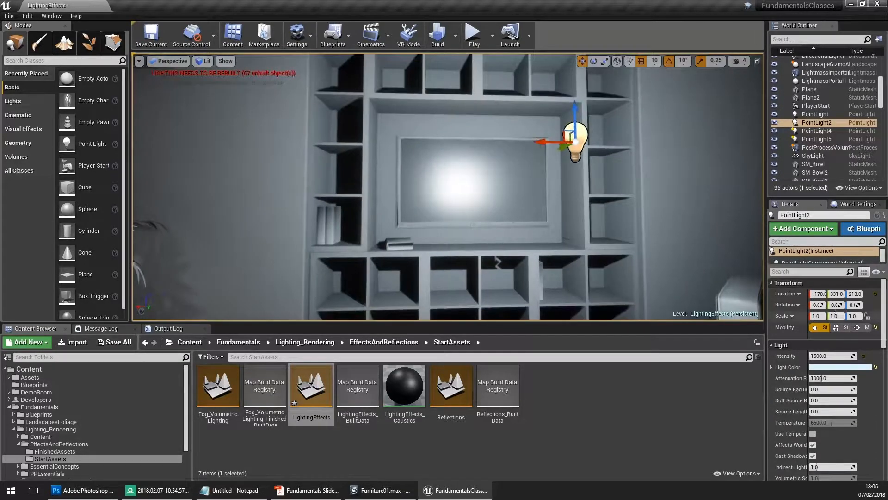
Enlarge the area for the light's properties and widen the name column enough to read the source shape settings.
scroll(833, 295, "down", 3)
left_click_drag(790, 197, 789, 116)
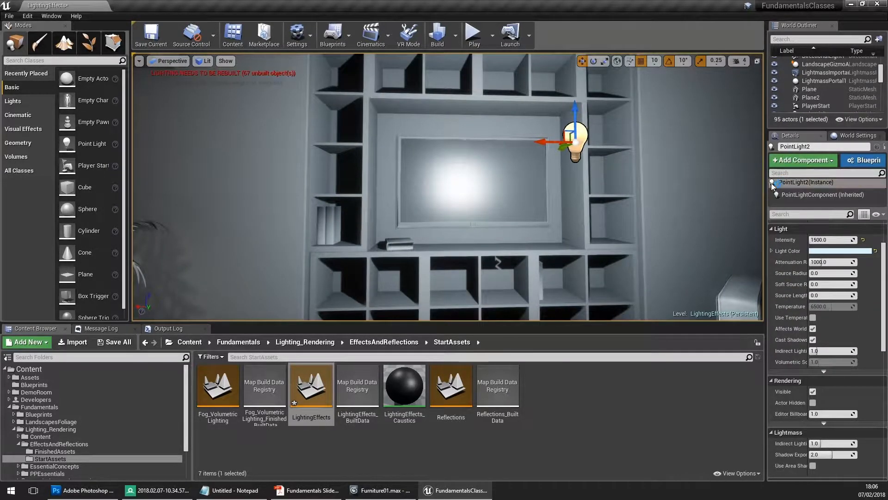
scroll(827, 267, "down", 2)
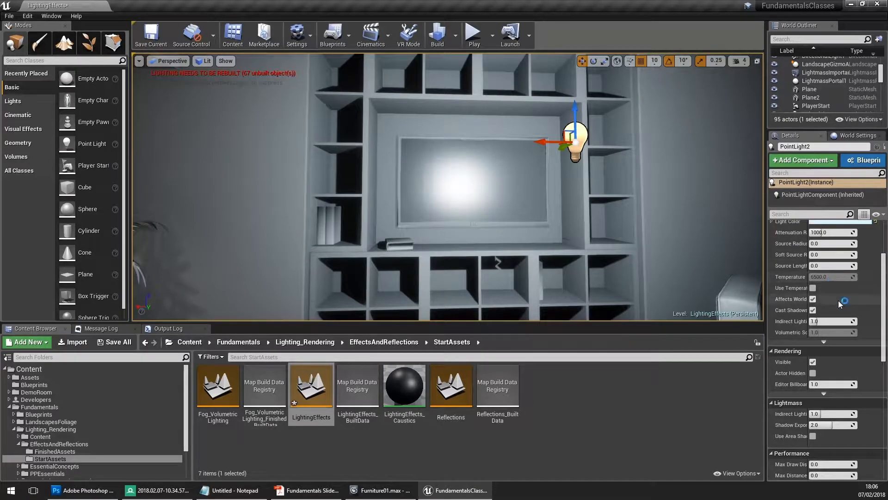
left_click_drag(807, 254, 823, 255)
mouse_move(791, 270)
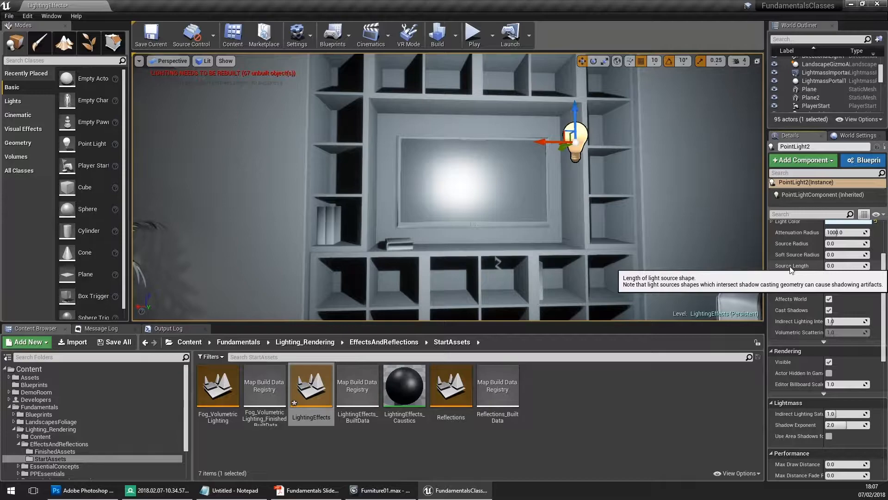
Set the point light's Source Radius to 64 and inspect its reflection on the TV screen from near and far.
left_click(839, 244)
type("64")
key("Return")
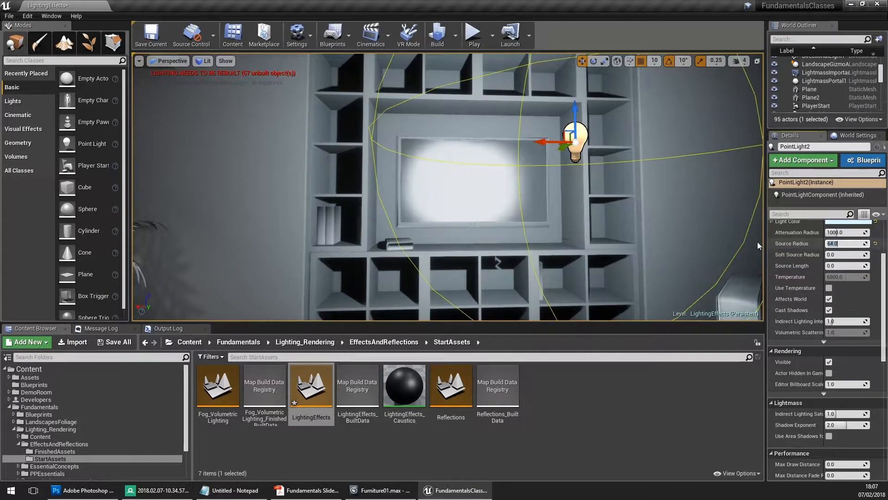
scroll(601, 134, "down", 5)
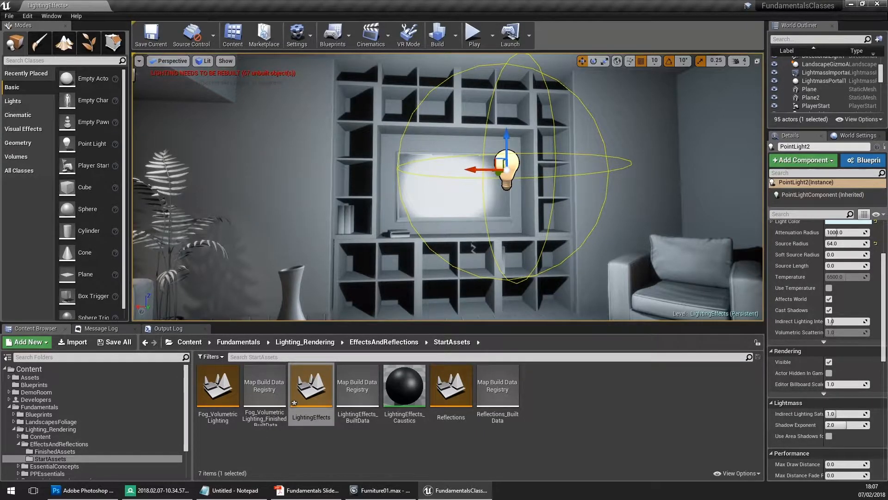
scroll(388, 234, "up", 5)
scroll(483, 183, "down", 5)
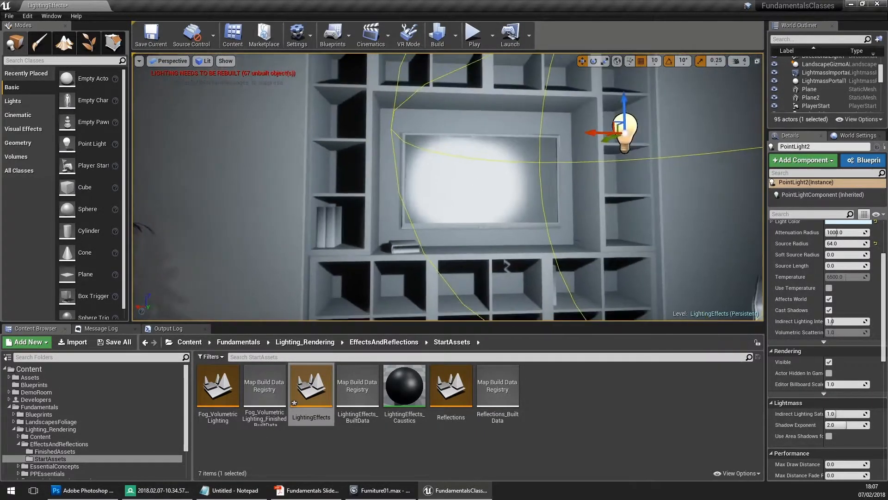
Compare the TV reflection with the point light's Source Radius at 64, 0, 4 and 16, ending at 0.
key("Return")
type("64")
key("Return")
type("0")
key("Return")
type("4")
key("Return")
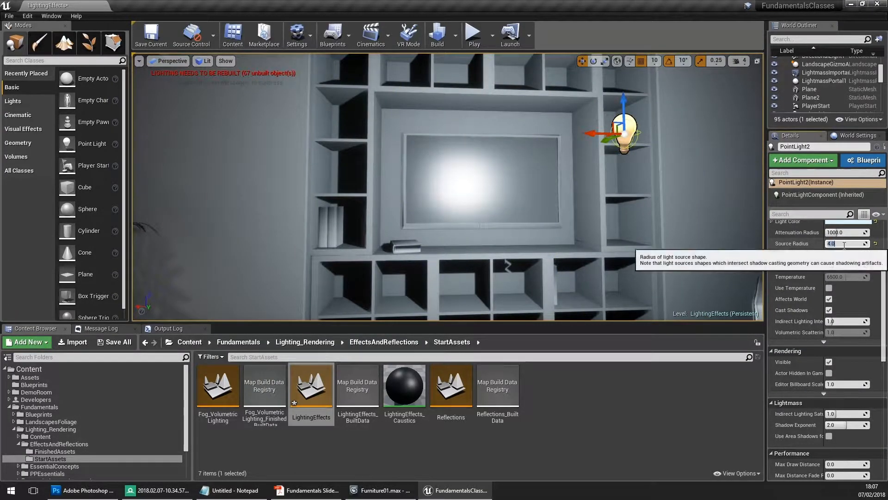
type("16")
key("Return")
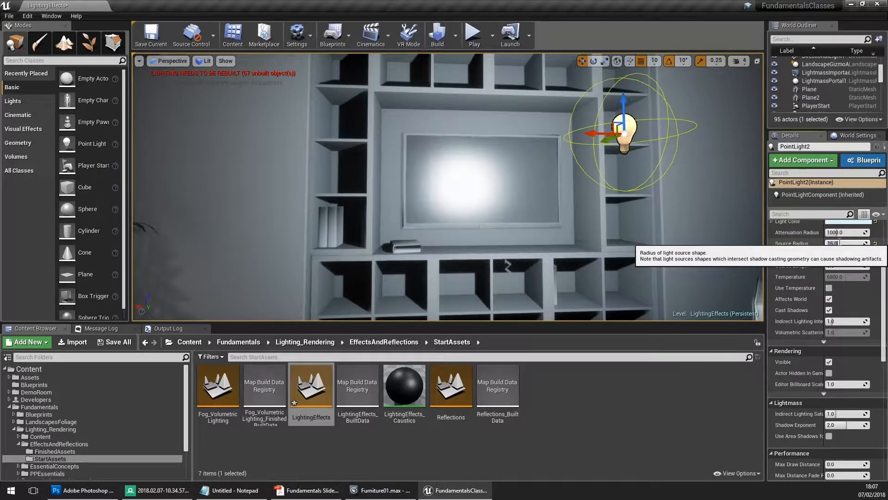
type("64")
key("Return")
type("0")
key("Return")
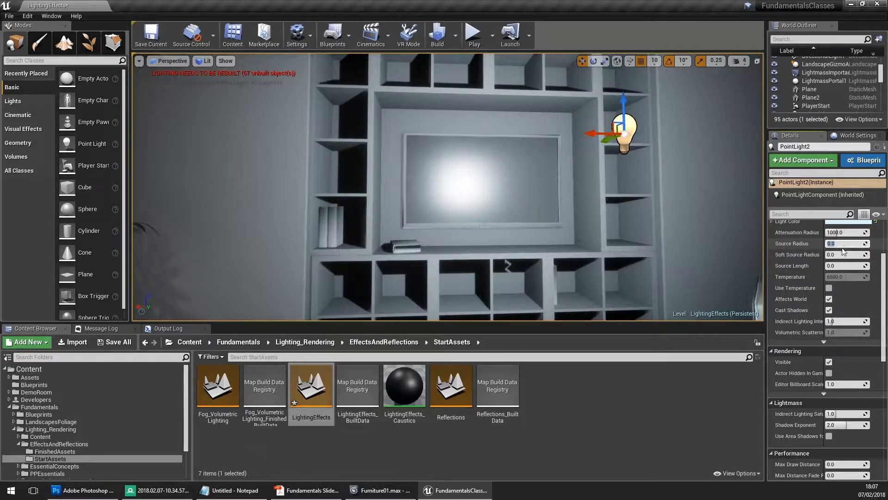
Set the point light's Source Radius to 4 and its Source Length to 64 for a tube-shaped source.
type("4")
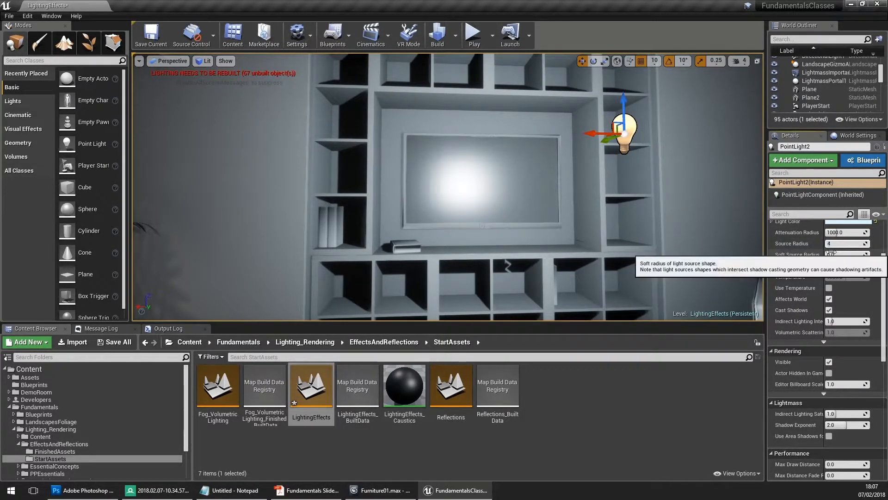
left_click(840, 266)
key("Return")
right_click_drag(577, 204, 555, 184)
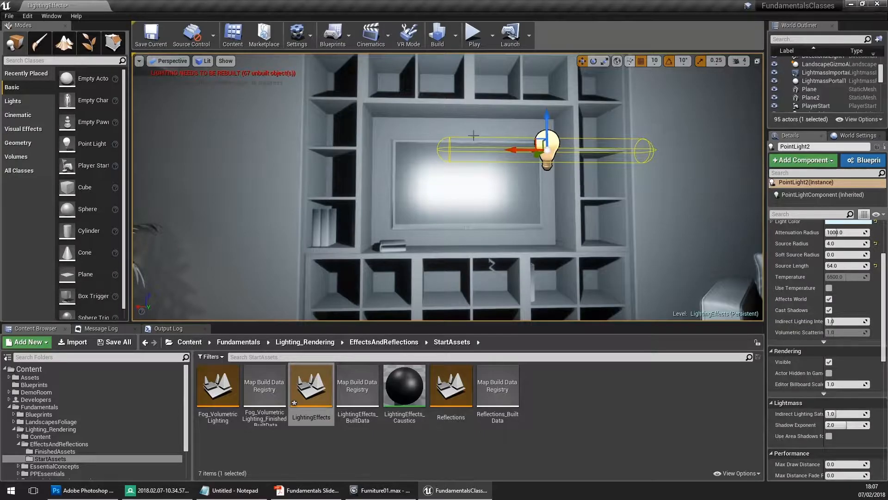
Reduce the tube-shaped point light's Source Radius to 1.
right_click_drag(481, 202, 457, 170)
scroll(458, 171, "down", 3)
left_click(836, 244)
type("1")
key("Return")
Move the point light from the TV shelving back under the wall cabinet.
scroll(712, 241, "down", 3)
scroll(586, 195, "up", 4)
left_click_drag(584, 108, 484, 157)
mouse_move(838, 265)
left_mouse_down()
mouse_move(828, 266)
mouse_move(836, 266)
left_mouse_up()
left_click(850, 266)
type("16")
key("Return")
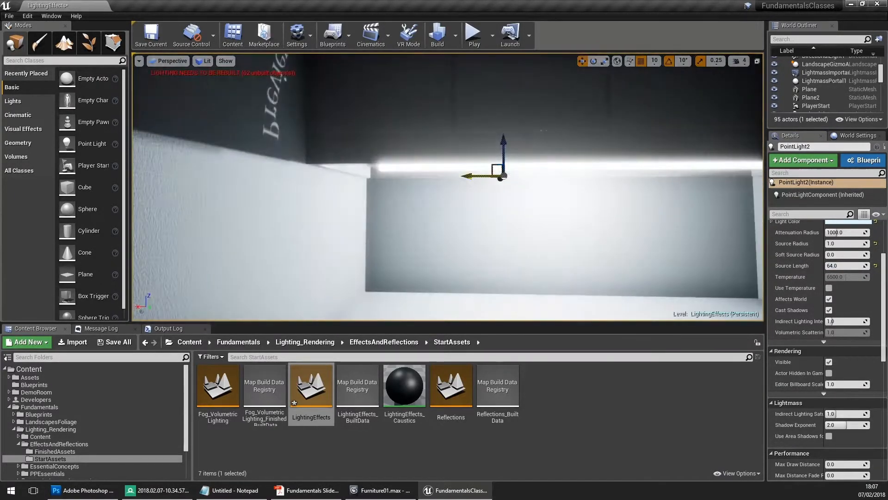
Shift the point light sideways under the cabinet to line it up with the middle of the strip light.
right_click_drag(448, 185, 460, 167)
right_click_drag(406, 198, 423, 196)
right_click_drag(423, 116, 389, 188)
left_click_drag(387, 188, 403, 189)
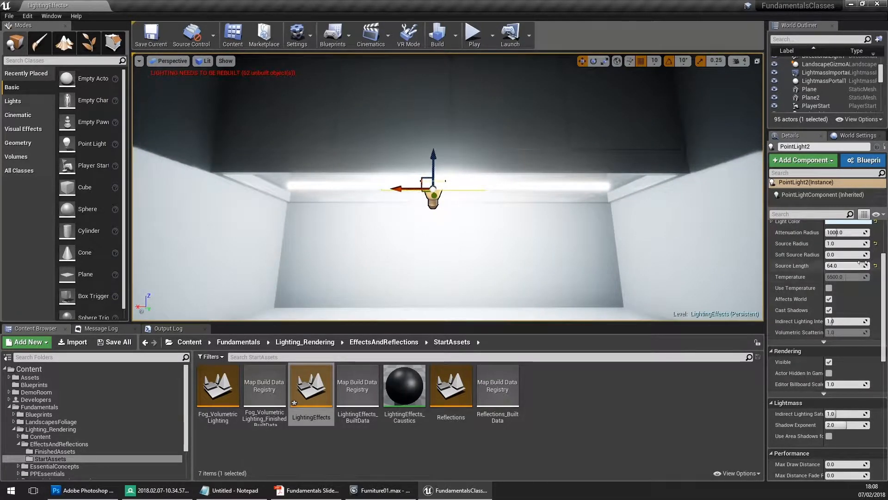
Set the point light's Source Radius to 2 and its Source Length to 192 to match the strip light.
left_click(845, 265)
type("128")
key("Return")
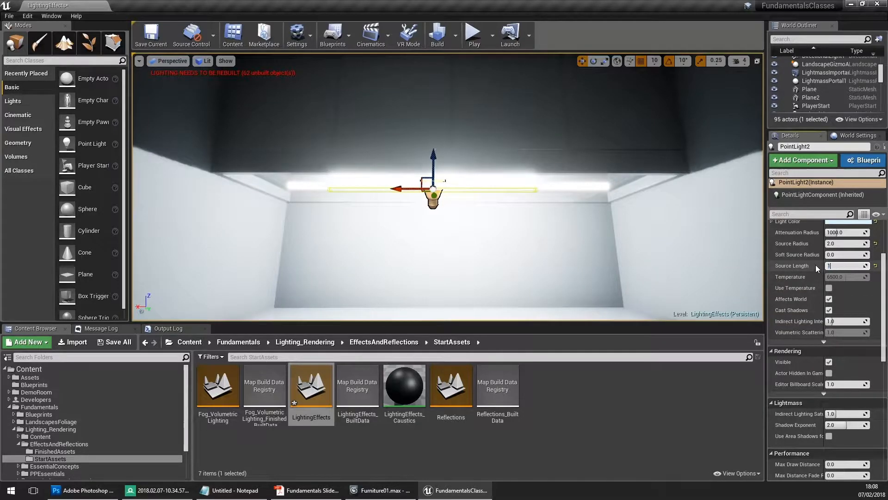
type("192")
key("Return")
key("Escape")
Nudge the point light sideways and raise it to fit the strip light under the cabinet, then deselect it.
left_click_drag(406, 189, 420, 187)
mouse_move(437, 217)
right_mouse_down()
mouse_move(467, 203)
mouse_move(439, 213)
right_mouse_up()
right_click_drag(423, 157, 279, 215)
mouse_move(281, 171)
right_mouse_down()
mouse_move(259, 153)
mouse_move(301, 172)
mouse_move(278, 173)
right_mouse_up()
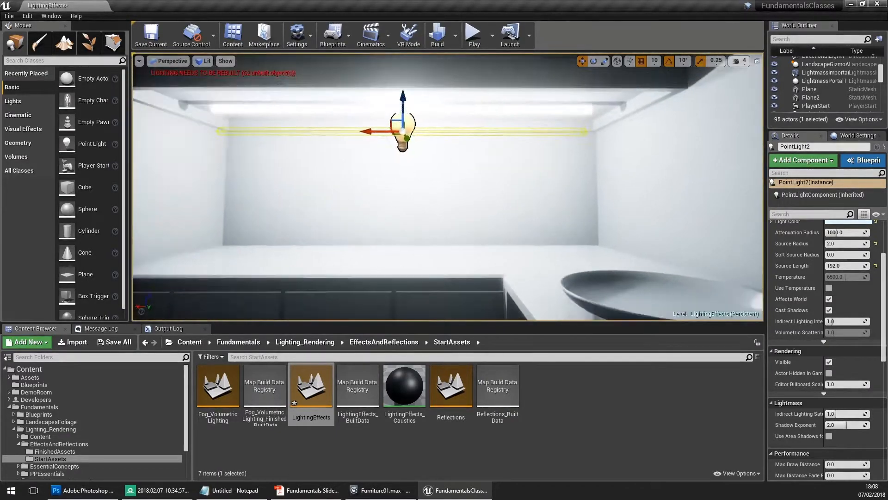
left_click_drag(403, 97, 403, 81)
right_click_drag(606, 135, 249, 128)
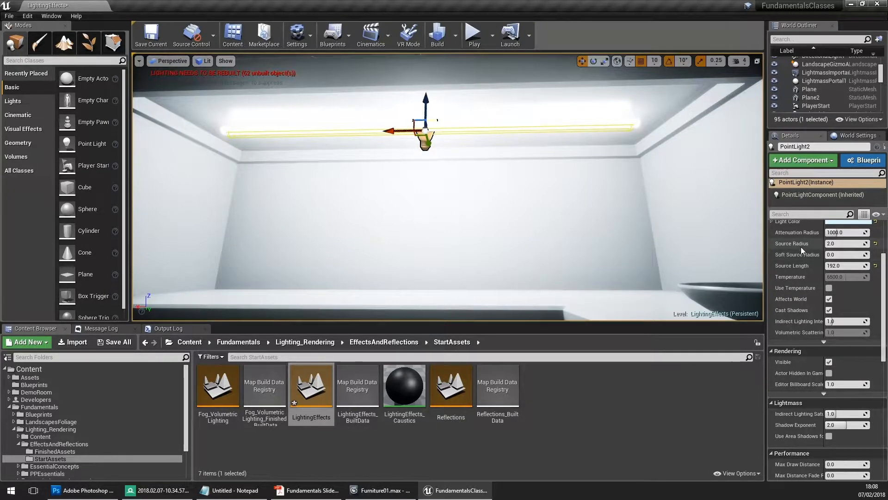
middle_click_drag(557, 212, 556, 213)
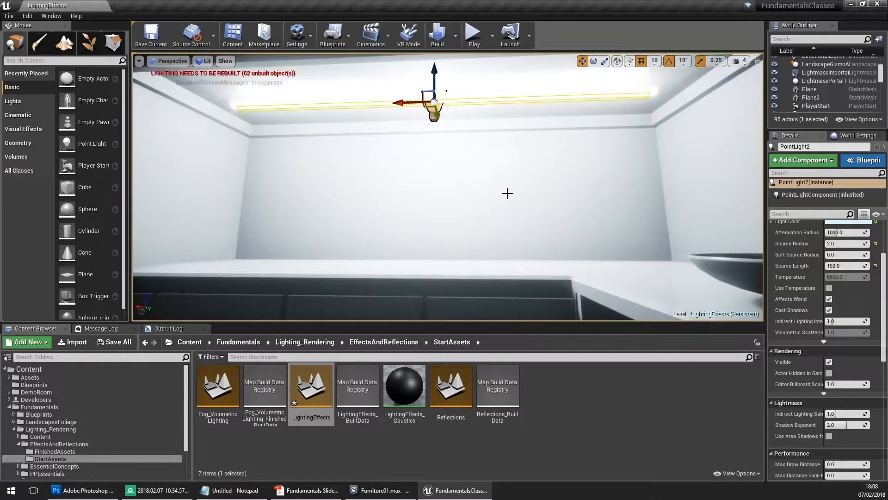
key("Escape")
scroll(513, 197, "down", 6)
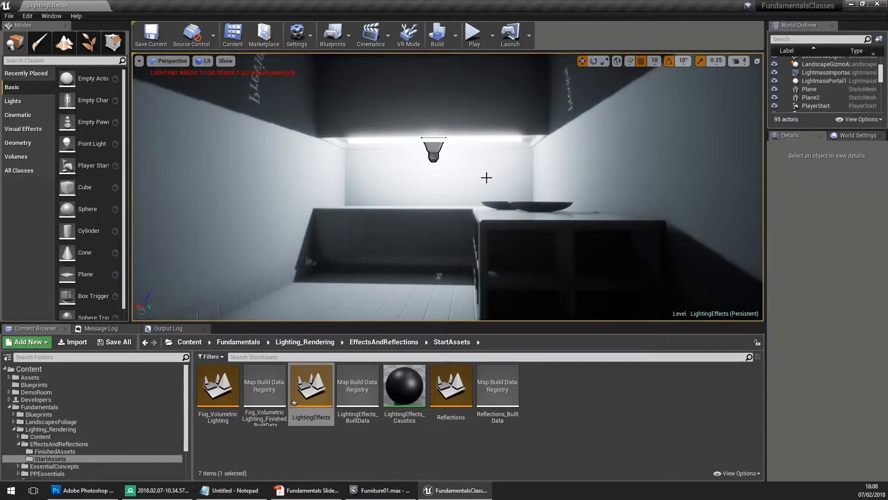
Select the middle spotlight above the sofa and assign Strange_IES as its IES Texture.
right_click_drag(323, 280, 240, 273)
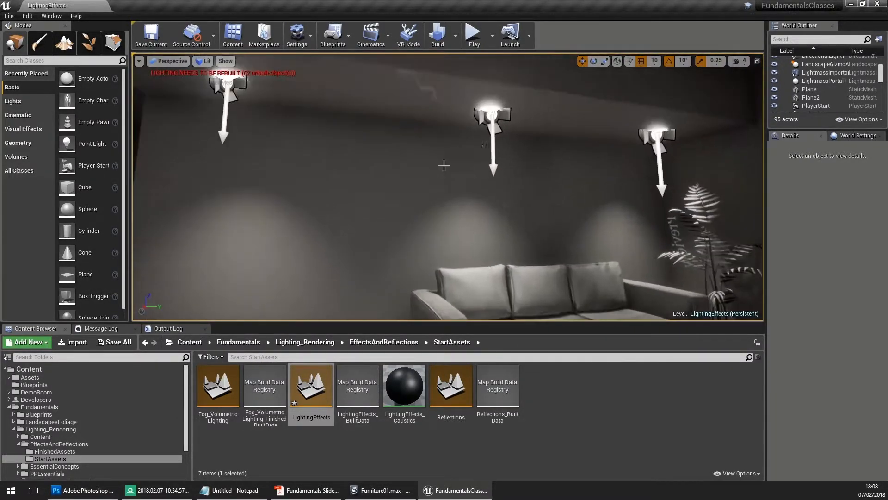
left_click(486, 129)
scroll(486, 129, "up", 3)
scroll(807, 319, "down", 8)
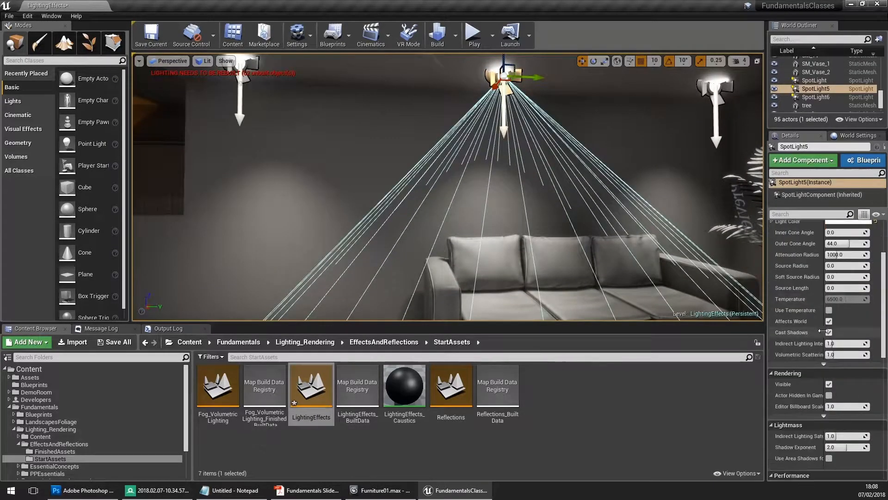
scroll(813, 323, "down", 6)
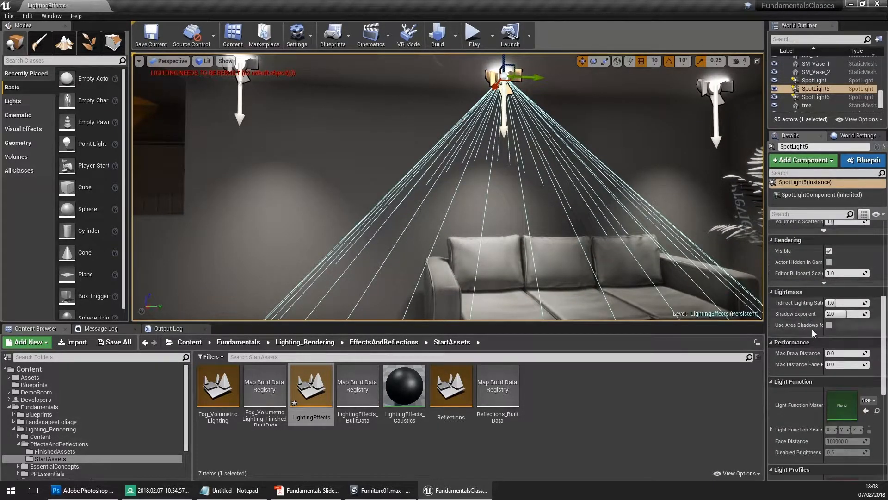
scroll(804, 302, "down", 3)
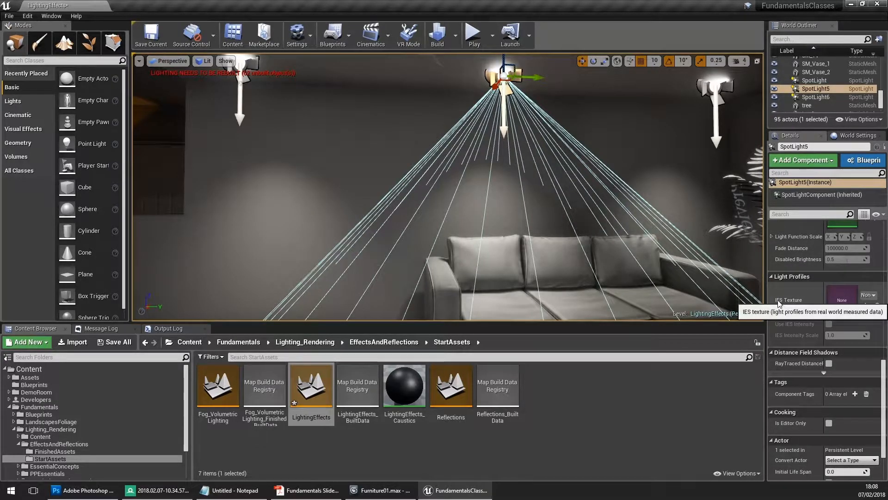
left_click(870, 295)
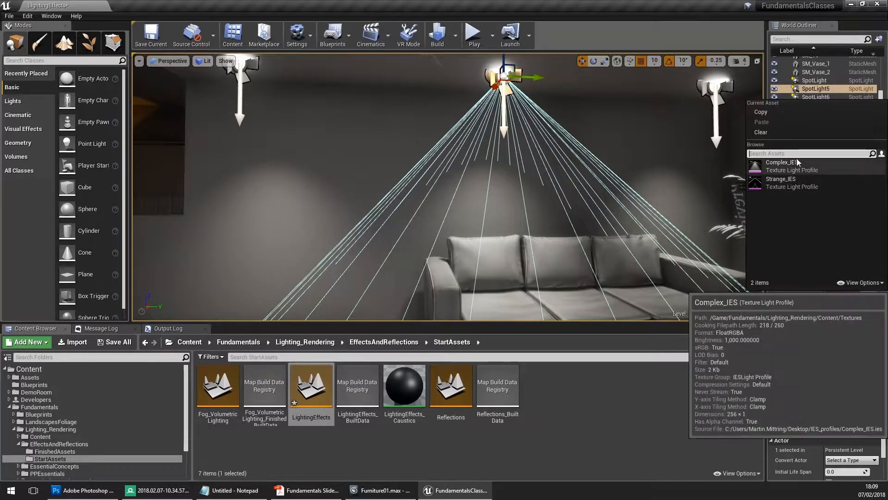
left_click(787, 183)
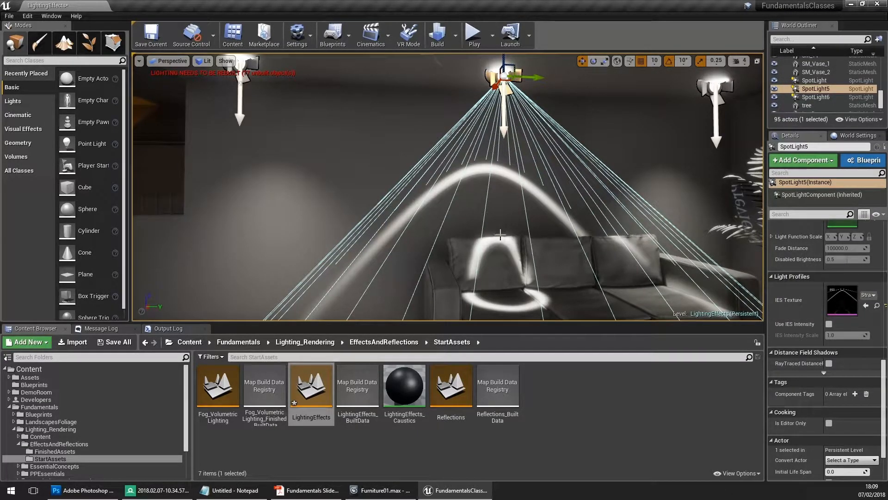
Duplicate the middle spotlight with its IES profile and position the copy above the open floor near the bookcase.
right_click_drag(527, 210, 513, 283)
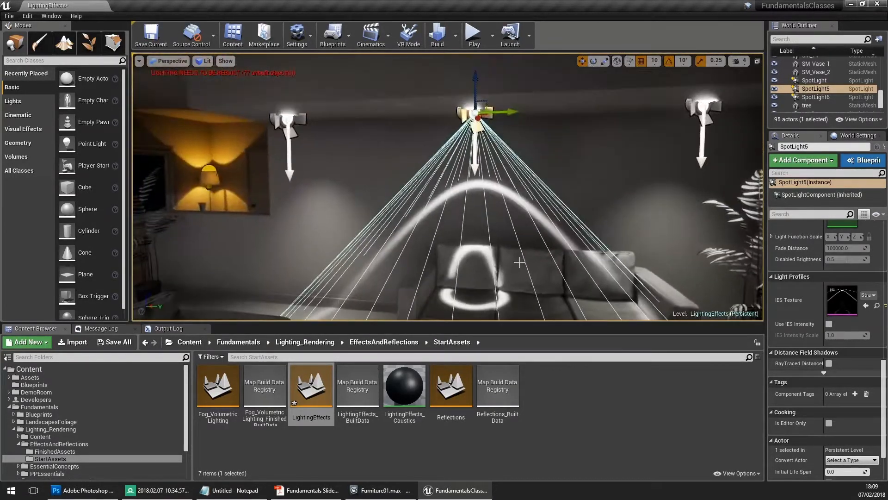
left_click_drag(481, 111, 489, 112, "alt")
right_click_drag(486, 112, 430, 157)
mouse_move(597, 241)
right_mouse_down()
mouse_move(643, 224)
mouse_move(598, 242)
right_mouse_up()
key("f")
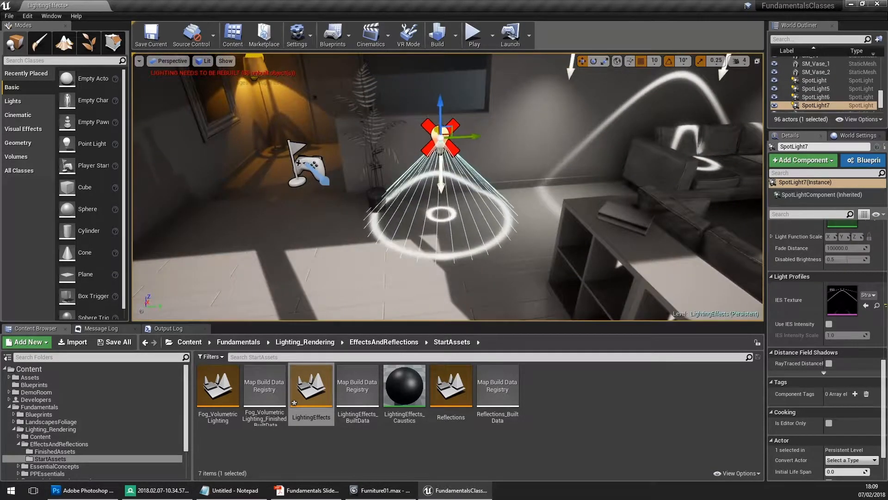
left_click_drag(481, 158, 499, 126)
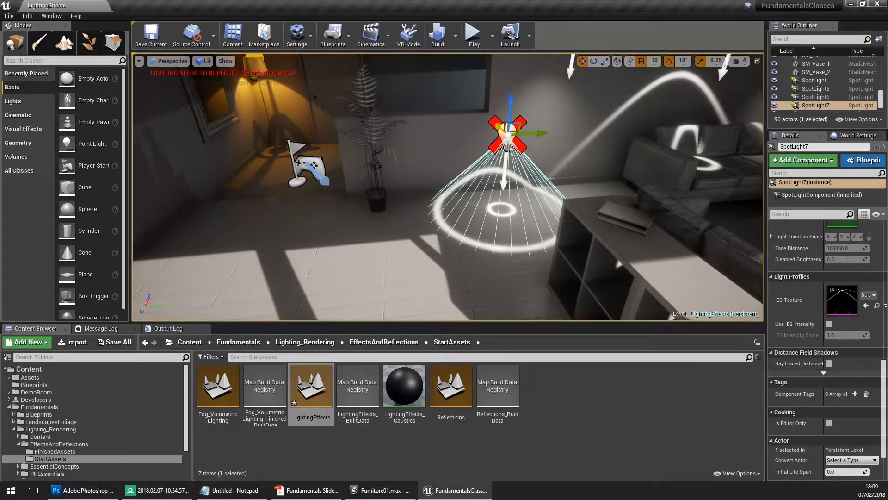
right_click_drag(499, 126, 523, 126)
key("w")
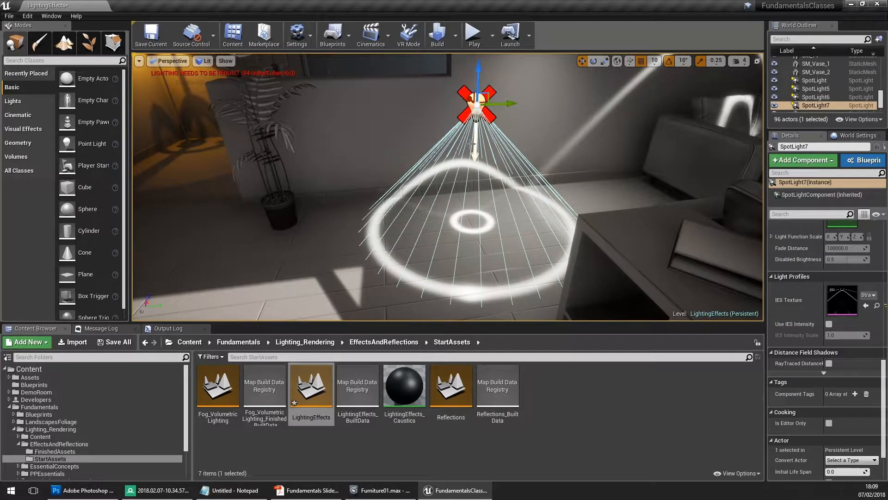
Examine the duplicated spotlight's pattern on the floor and change its IES Texture to Complex_IES.
mouse_move(442, 180)
right_mouse_down()
mouse_move(491, 178)
mouse_move(451, 180)
right_mouse_up()
right_click_drag(549, 213, 493, 243)
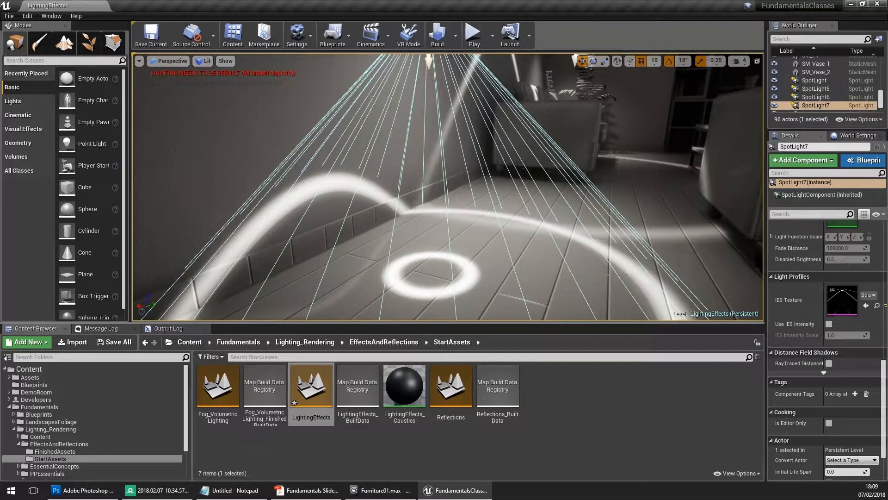
scroll(451, 222, "down", 3)
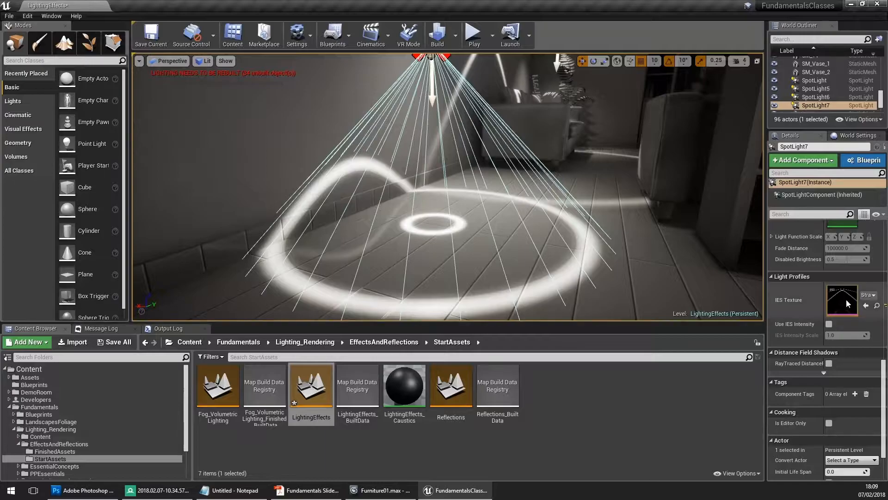
left_click(867, 294)
left_click(784, 165)
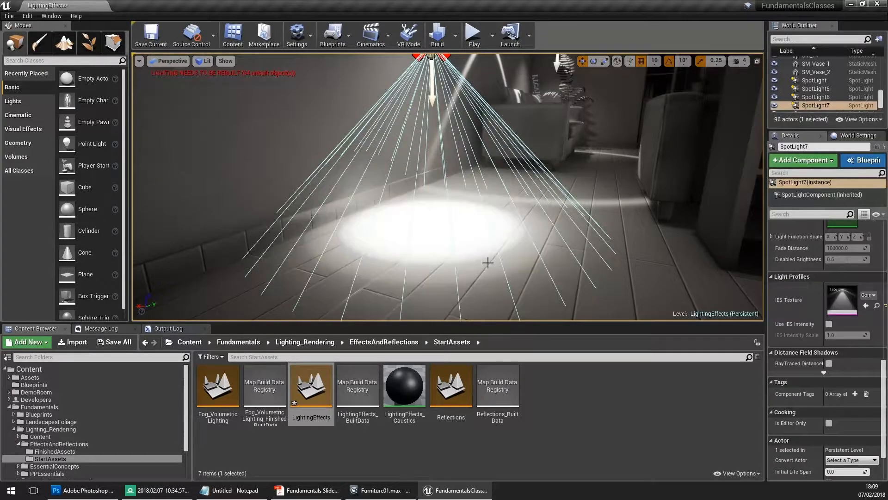
Check the Complex_IES pattern on the wall and floor, and delete the duplicated spotlight near the bookcase.
scroll(481, 263, "up", 6)
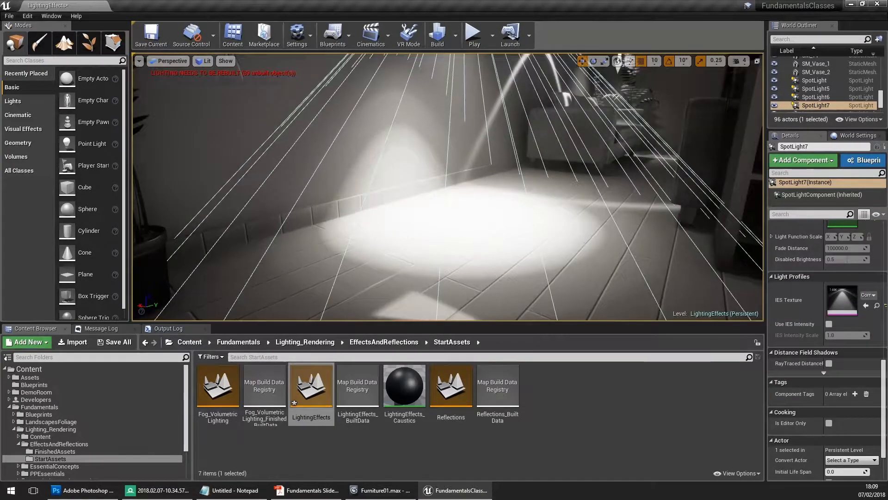
scroll(480, 234, "down", 4)
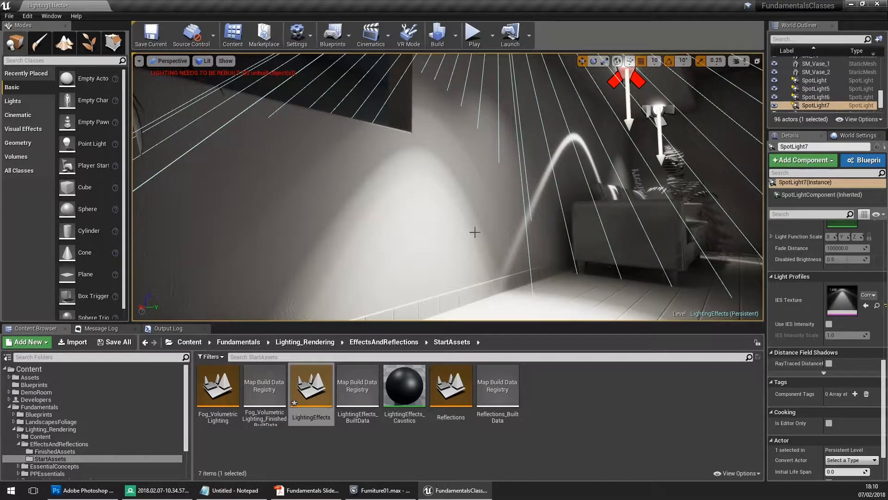
right_click_drag(467, 208, 377, 102)
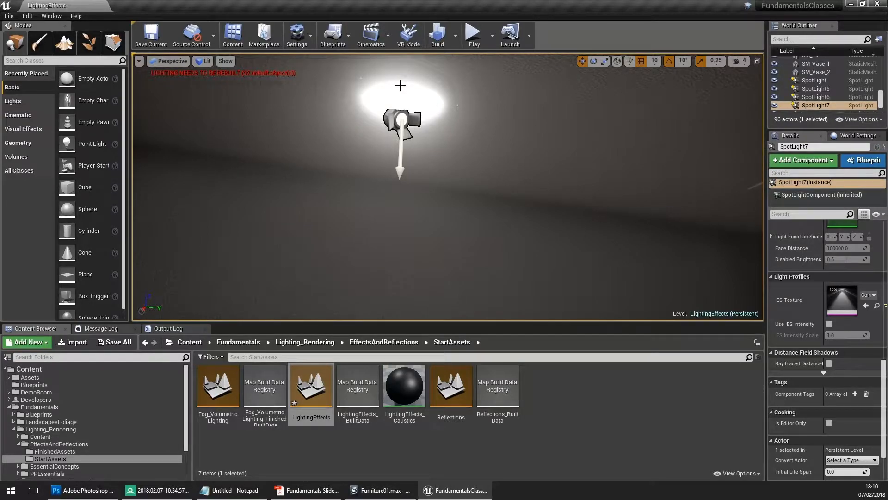
right_click_drag(393, 107, 462, 96)
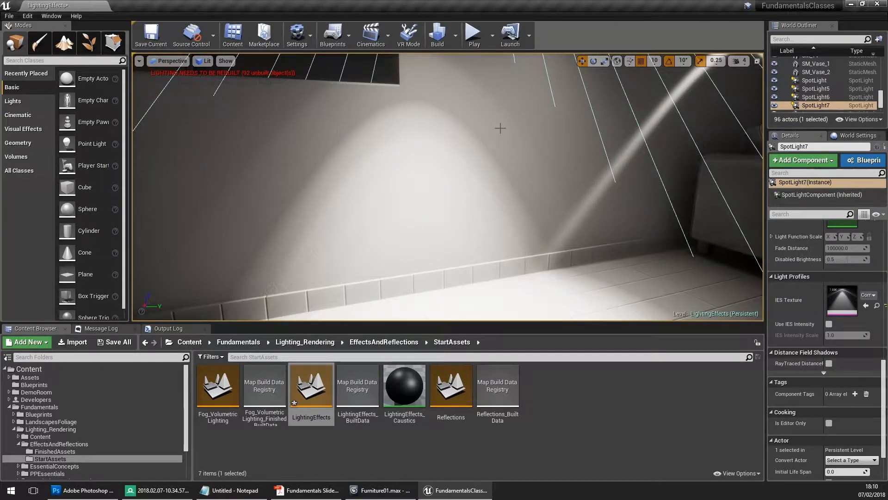
mouse_move(482, 136)
right_mouse_down()
mouse_move(467, 139)
mouse_move(483, 137)
right_mouse_up()
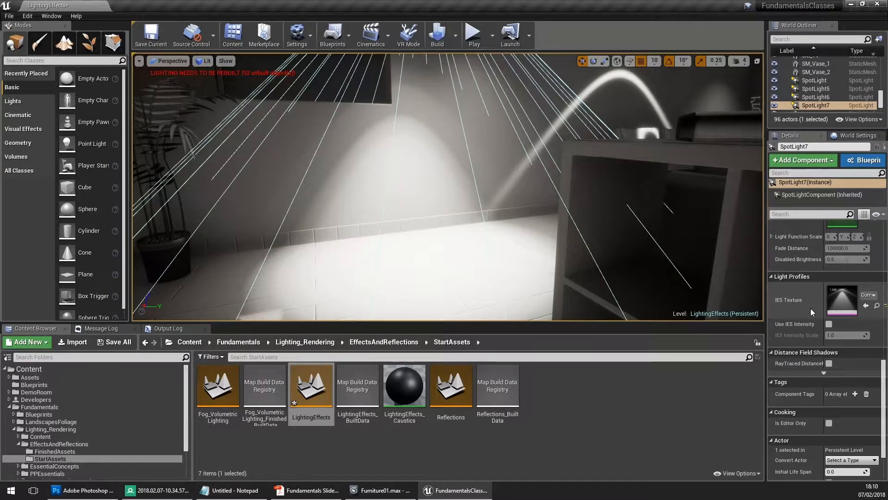
right_click_drag(516, 191, 493, 147)
key("Delete")
Select the middle spotlight above the sofa, change its IES Texture to Complex_IES, and deselect it.
left_click(533, 121)
scroll(849, 343, "up", 10)
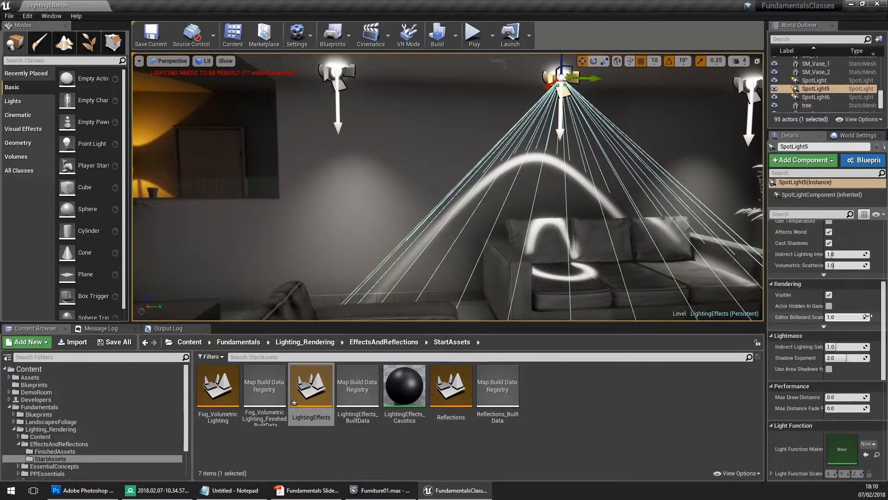
scroll(878, 277, "up", 2)
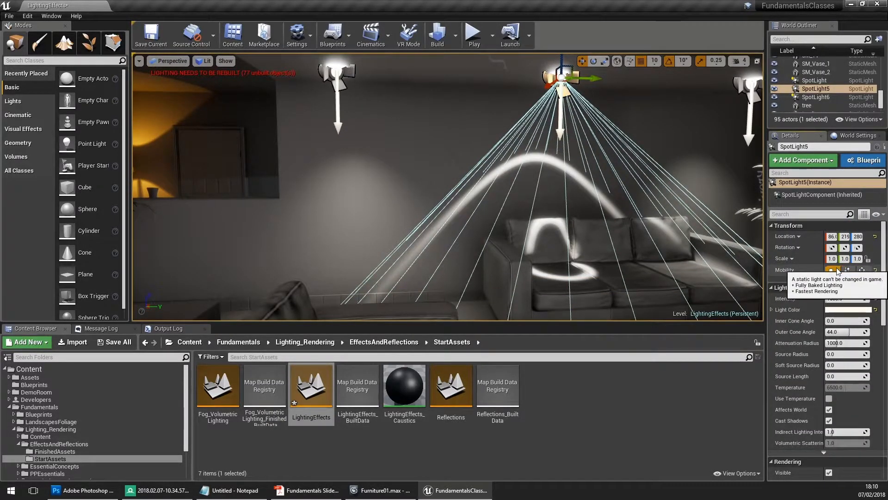
scroll(840, 287, "down", 12)
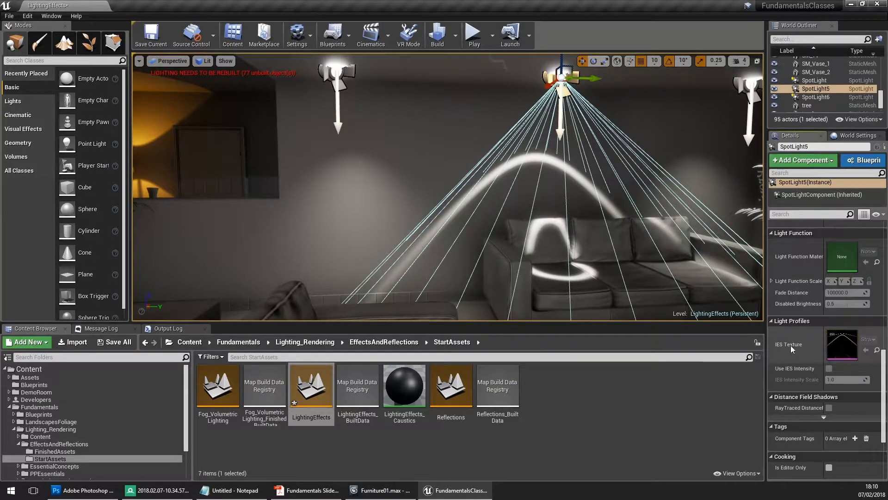
scroll(855, 307, "up", 6)
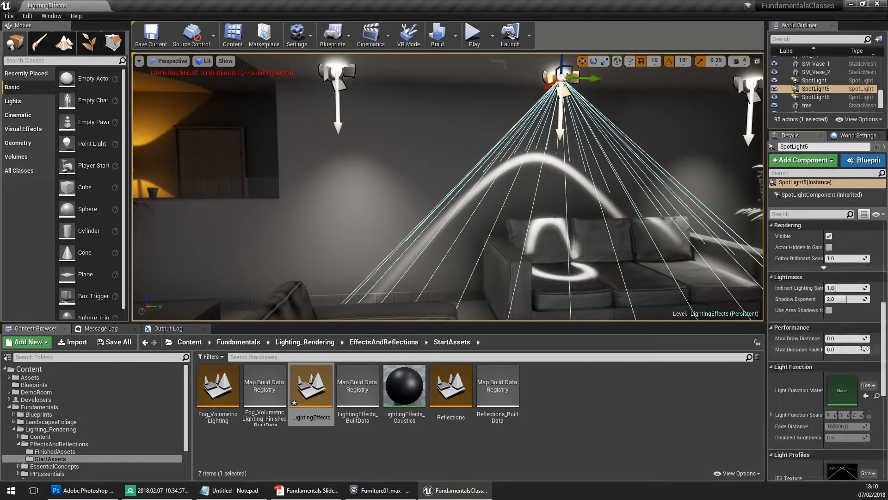
scroll(860, 362, "down", 5)
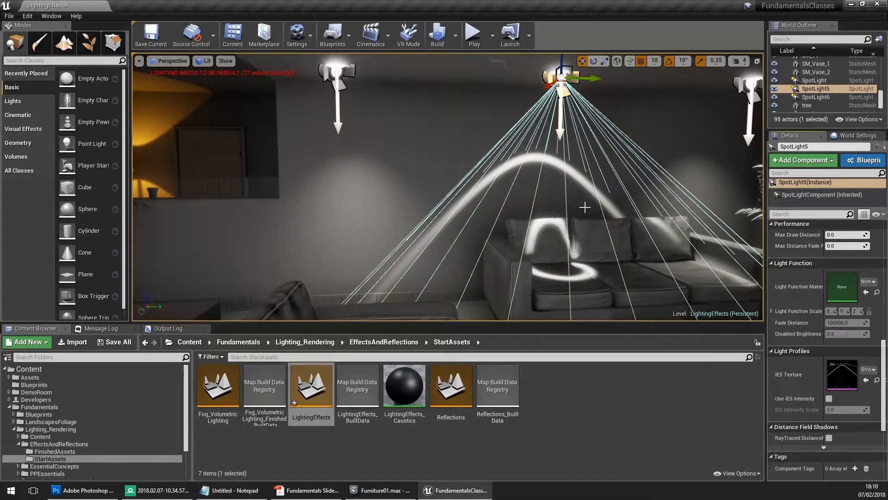
left_click_drag(583, 193, 599, 183)
left_click(869, 370)
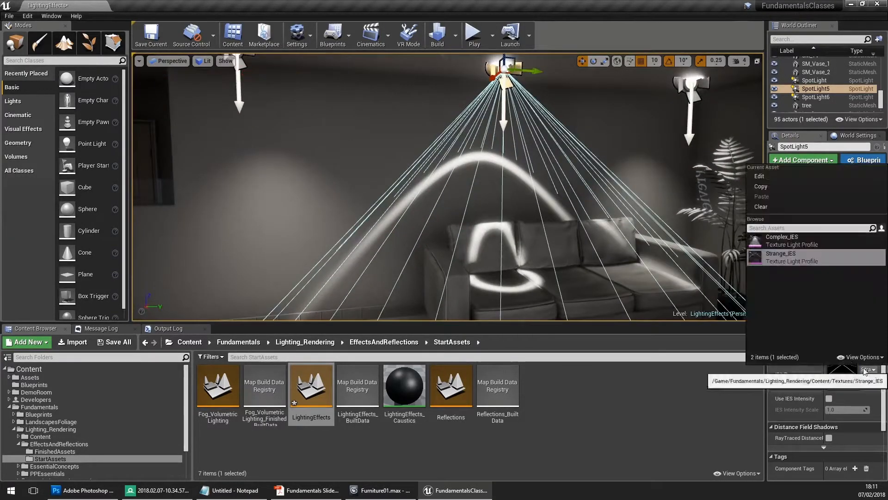
left_click(833, 239)
right_click_drag(491, 208, 527, 188)
key("Escape")
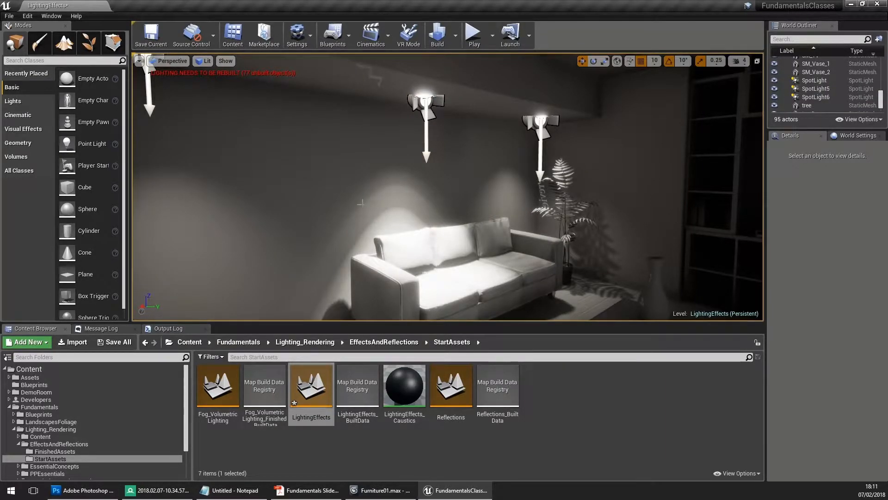
Go underwater in the outdoor swimming pool and open the LightingEffects_Caustics material in a maximized editor.
right_click_drag(394, 209, 653, 212)
right_click_drag(453, 212, 477, 216)
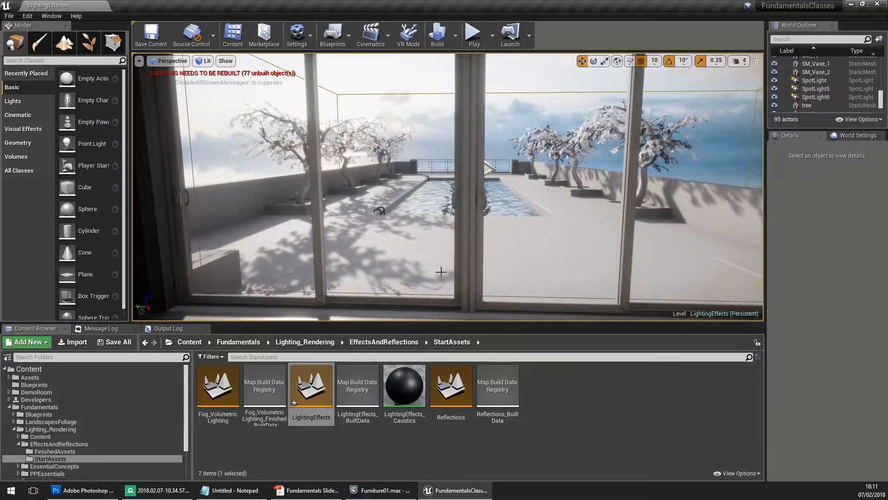
key("w")
right_click_drag(441, 271, 470, 250)
key("w")
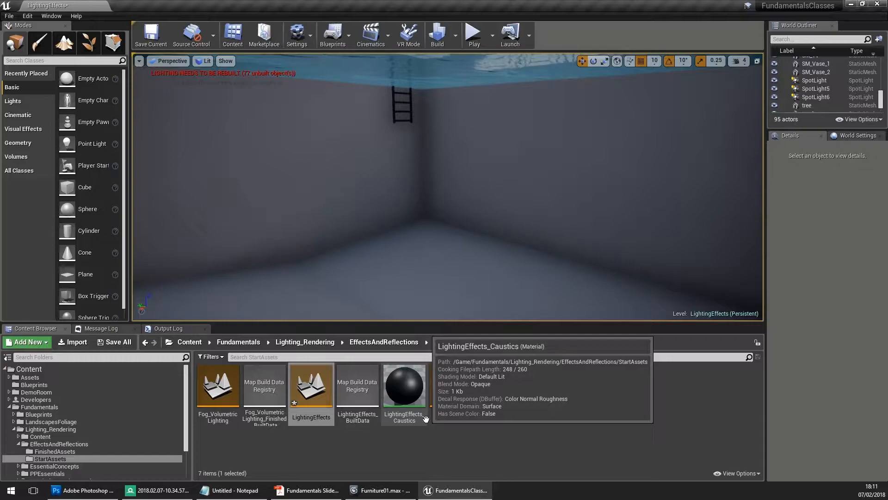
left_click(411, 392)
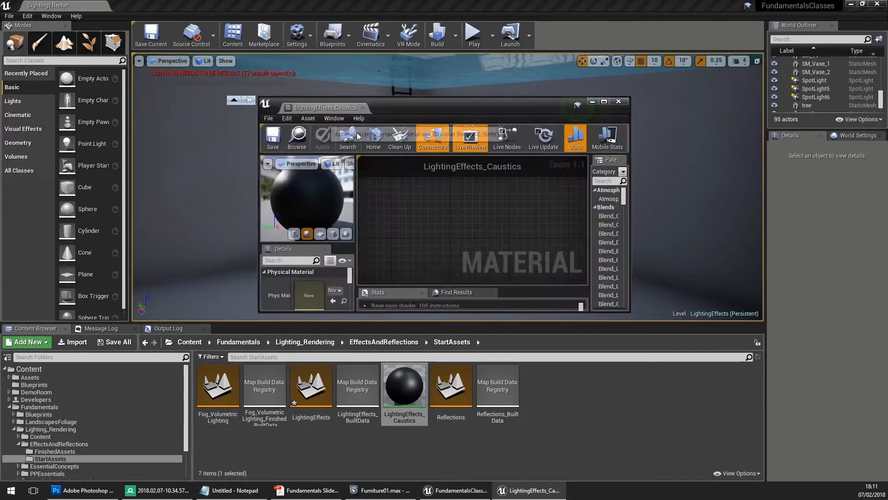
double_click(440, 112)
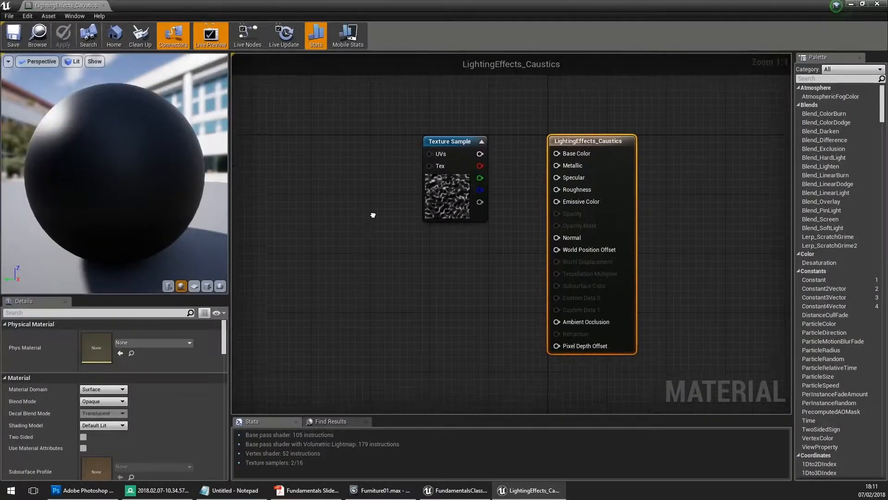
Connect the T_Caustics Texture Sample's red channel to Emissive Color, and apply the material with its Material Domain set to Light Function.
left_click_drag(455, 183, 367, 176)
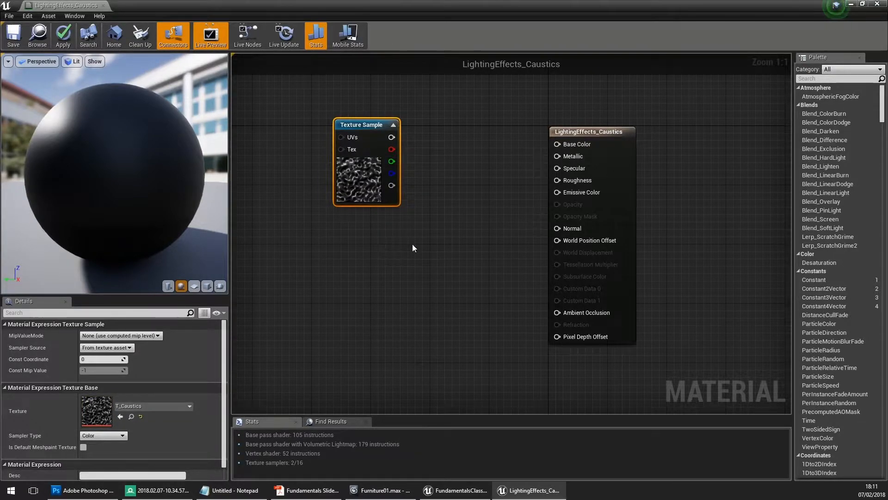
left_click_drag(426, 181, 612, 206)
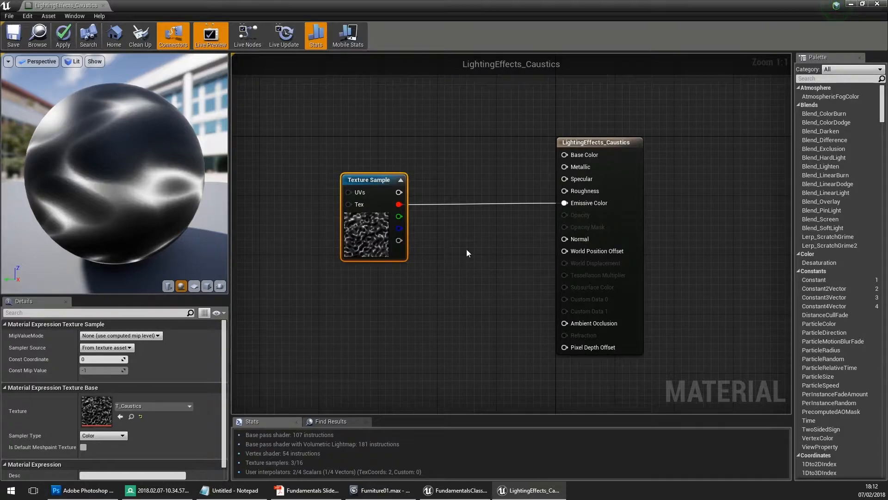
left_click(463, 135)
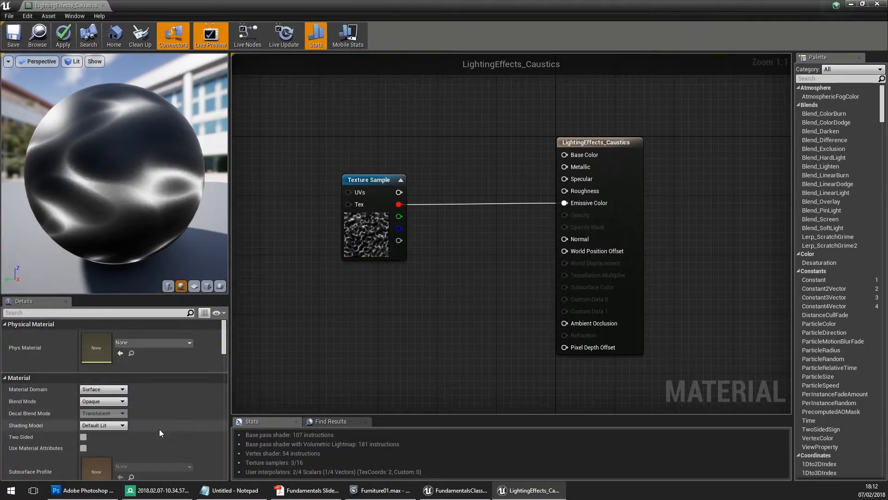
left_click(109, 392)
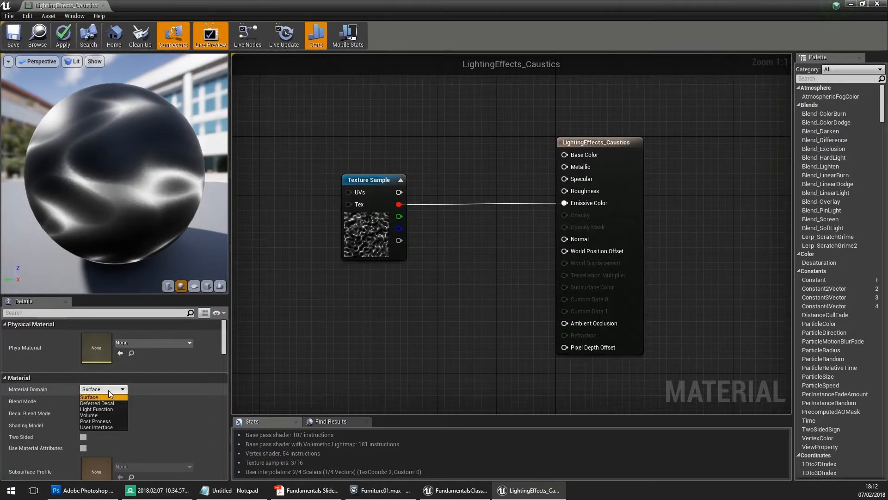
left_click(95, 410)
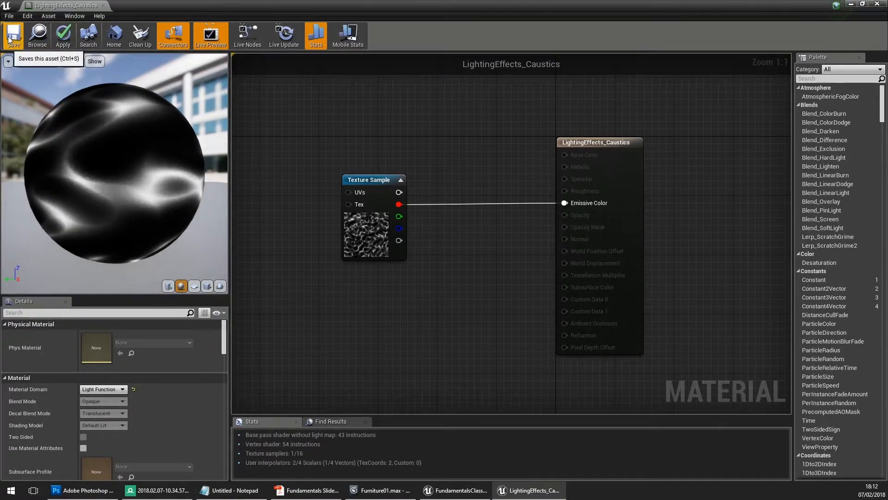
left_click(65, 39)
Return to the level and place a new Spot Light underwater in the pool corner by the ladder.
double_click(306, 5)
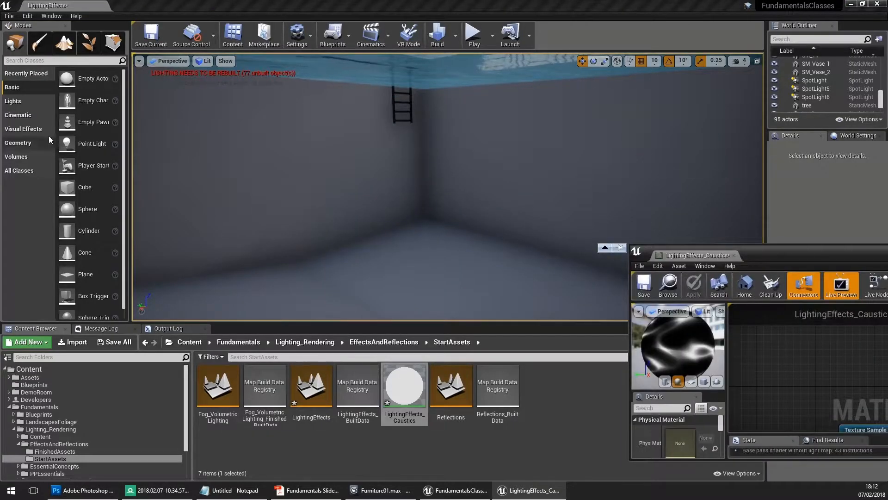
left_click(26, 100)
left_click_drag(85, 122, 383, 86)
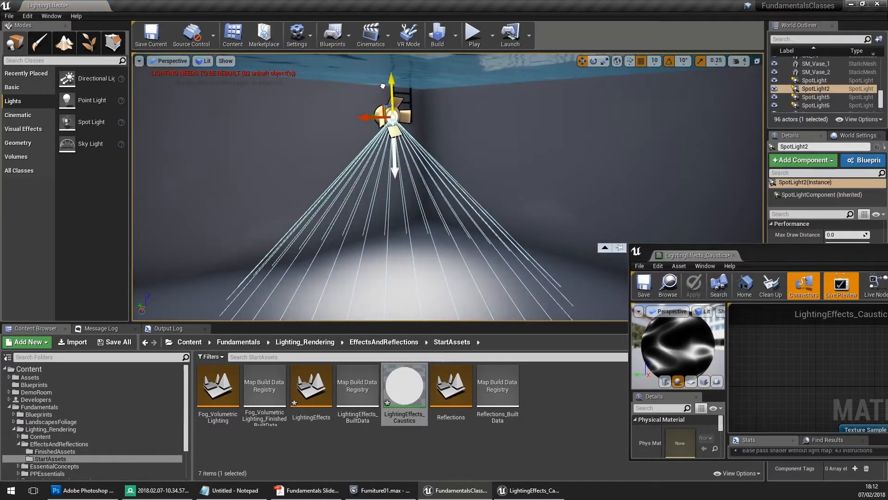
left_click_drag(762, 255, 555, 415)
Set the pool spotlight's Mobility to Movable and turn off its Cast Shadows option.
scroll(829, 303, "up", 1)
scroll(829, 303, "up", 10)
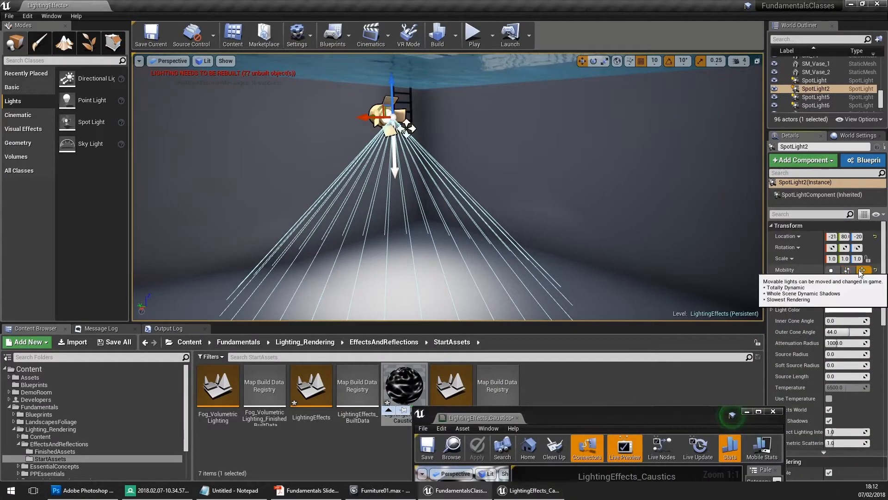
left_click_drag(823, 261, 790, 273)
scroll(789, 273, "down", 4)
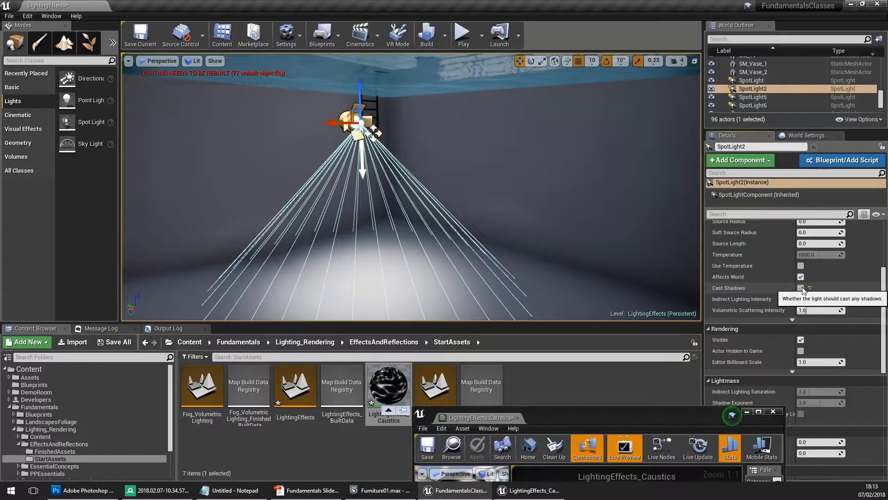
Assign LightingEffects_Caustics as the pool spotlight's Light Function Material and inspect the pattern on the pool floor.
scroll(794, 273, "down", 4)
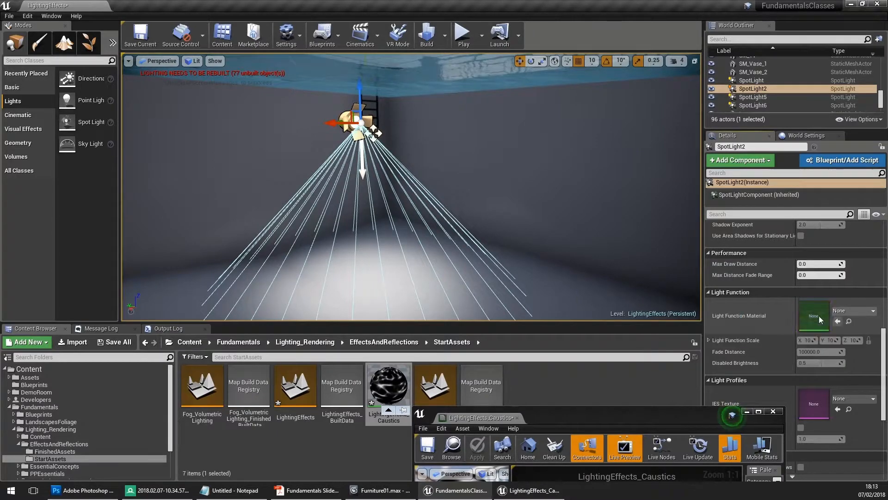
left_click(400, 380)
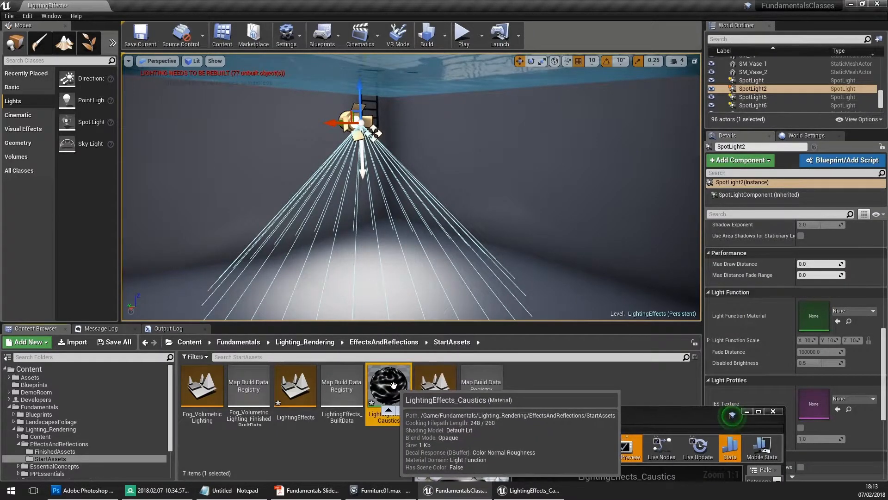
left_click(838, 321)
right_click_drag(457, 190, 580, 190)
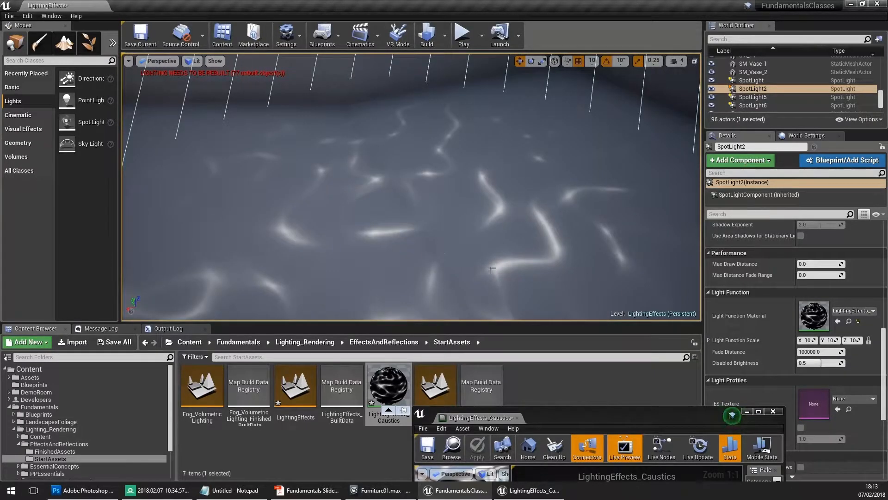
right_click_drag(492, 268, 463, 249)
Return to the maximized LightingEffects_Caustics material graph and add a TexCoord node ahead of the Texture Sample, leaving space between them.
left_click_drag(622, 423, 440, 107)
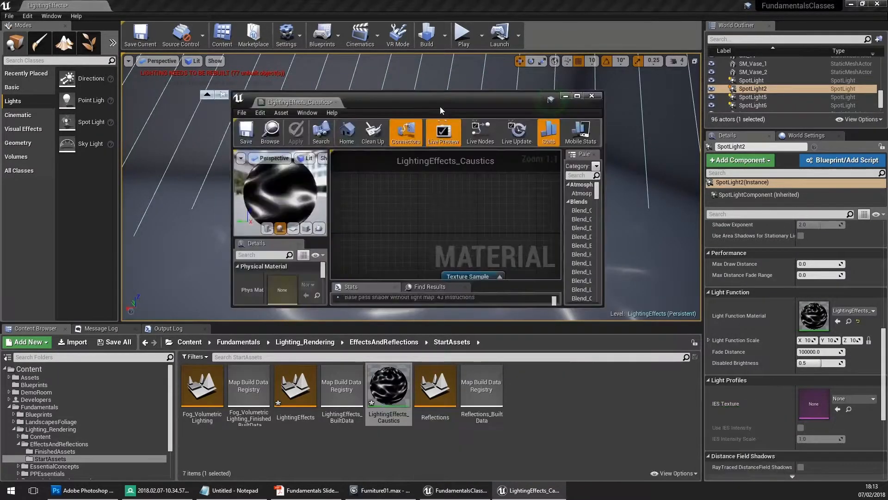
double_click(440, 106)
left_click_drag(472, 242, 398, 241)
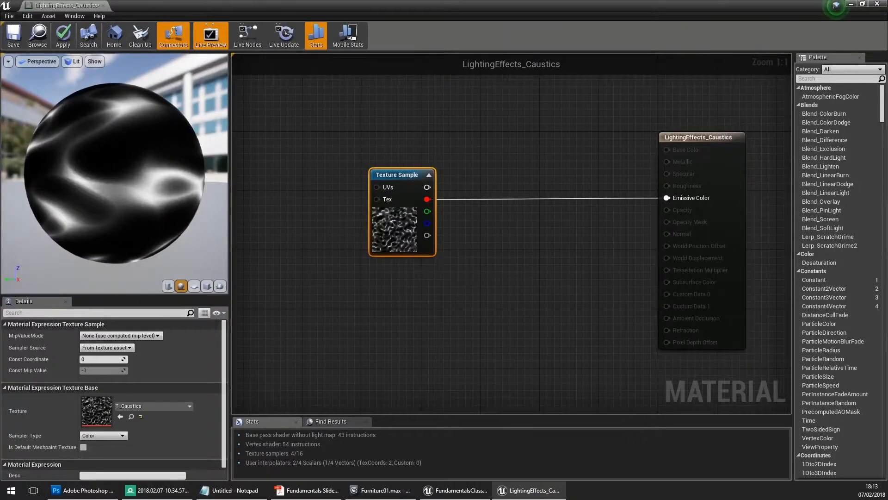
right_click_drag(243, 177, 342, 180)
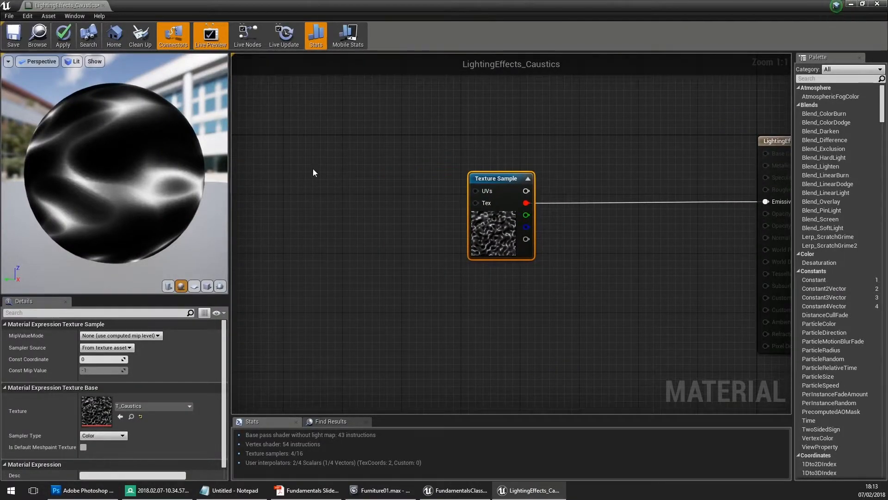
left_click(291, 169)
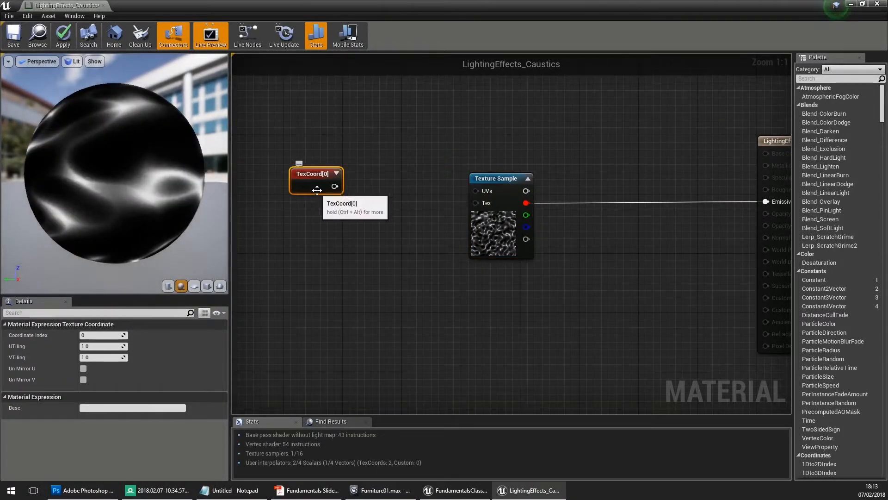
left_click_drag(317, 190, 311, 194)
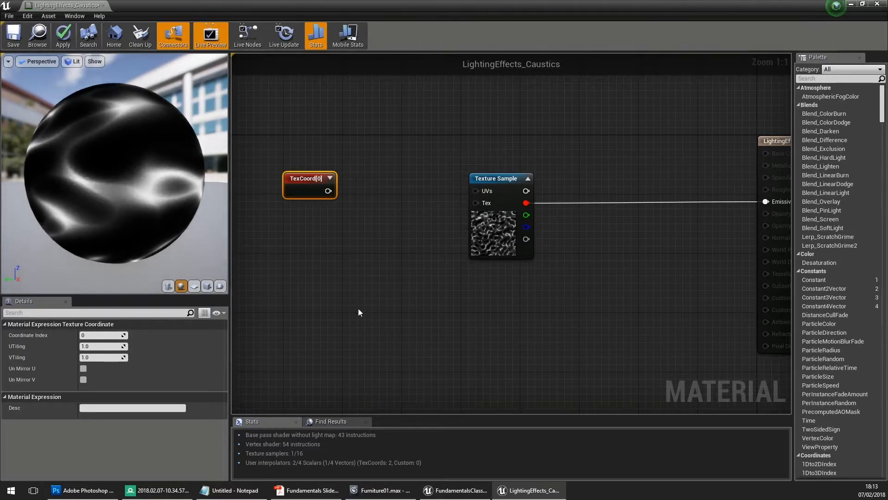
right_click_drag(420, 283, 442, 246)
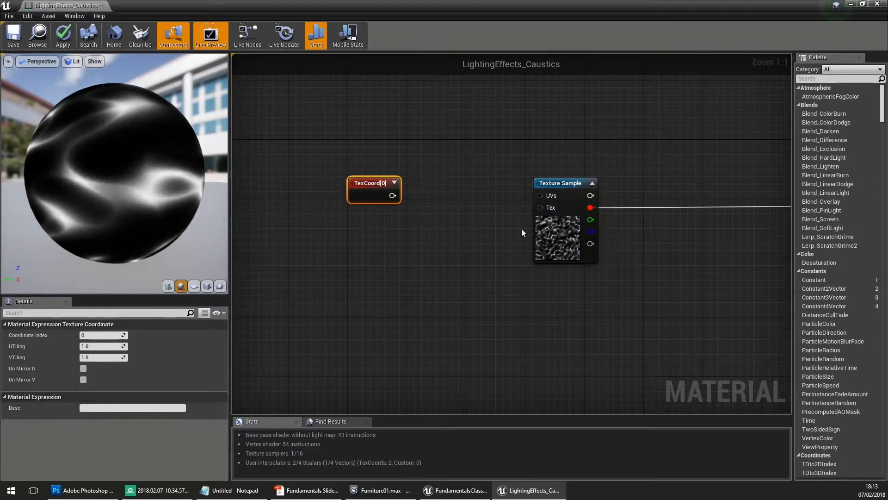
right_click_drag(506, 229, 439, 228)
right_click_drag(351, 240, 390, 233)
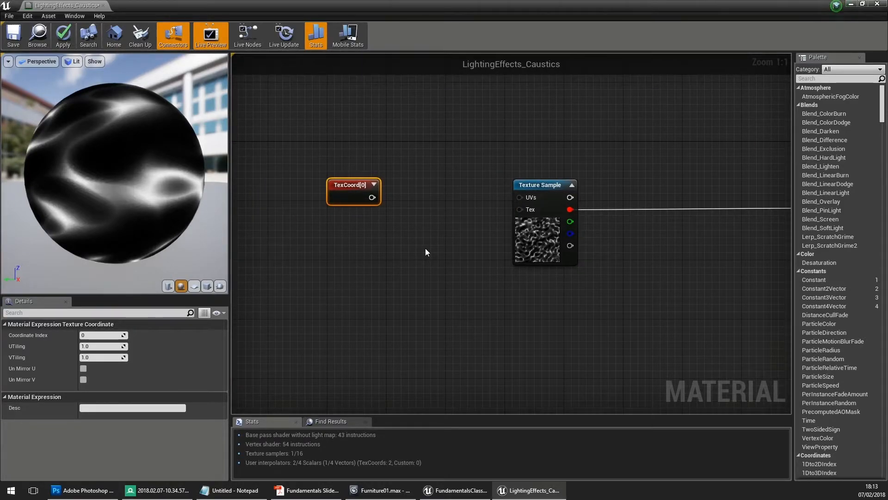
Add a Panner node between the TexCoord and Texture Sample nodes, wiring TexCoord into Coordinate and the Panner output into UVs.
left_click_drag(352, 192, 437, 202)
left_click(386, 190)
left_click_drag(545, 200, 537, 199)
left_click_drag(423, 222, 454, 216)
Set the TexCoord node's UTiling and VTiling to 5.
left_click(343, 195)
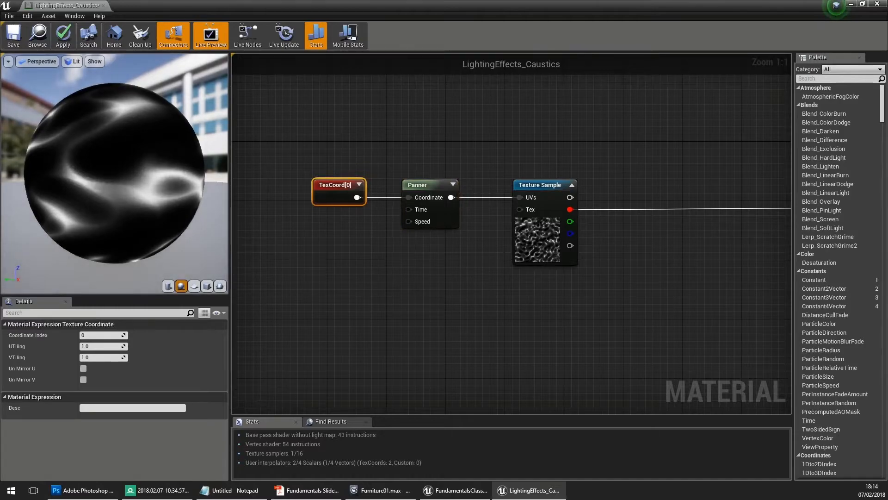
type("5")
key("Tab")
type("5")
key("Return")
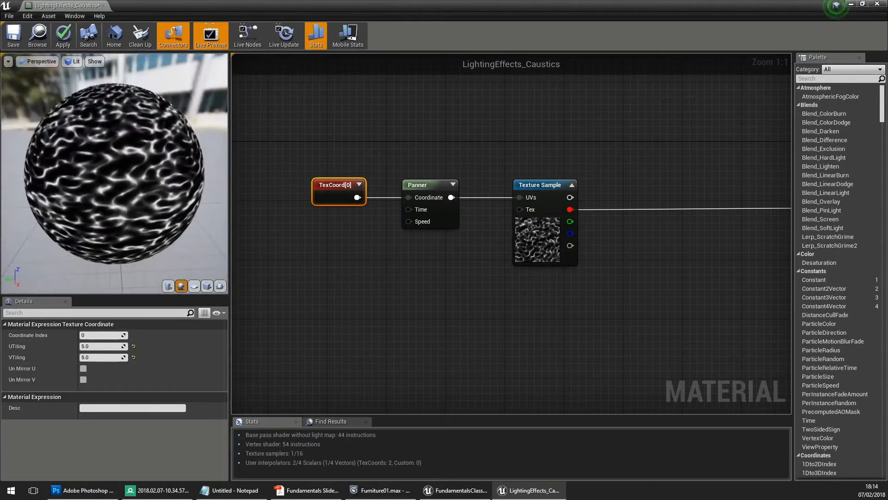
Set the Panner node's Speed Y to 0.1 and check the moving pattern on the preview sphere.
left_click(434, 189)
left_click(99, 346)
type("0.1")
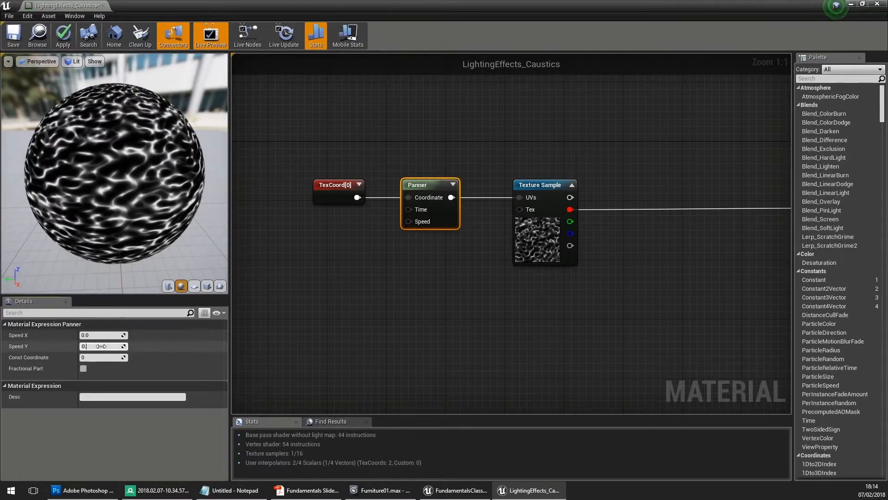
key("Return")
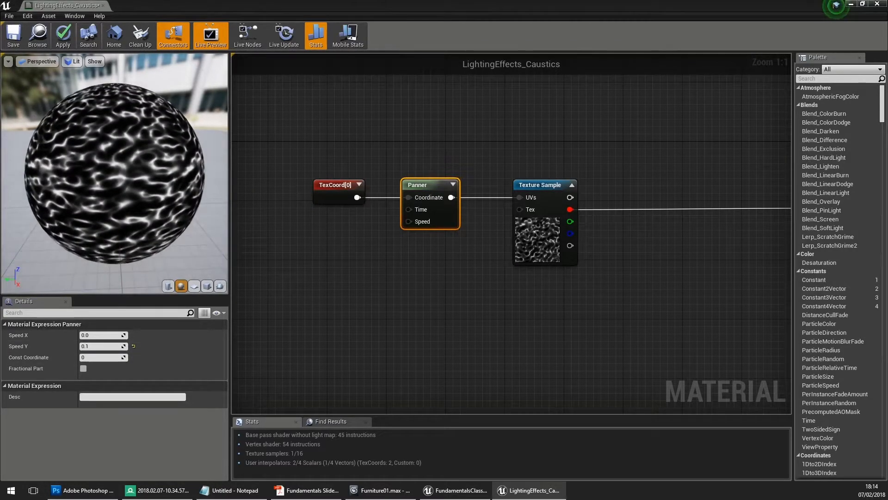
left_click_drag(46, 250, 119, 197)
Duplicate the TexCoord, Panner and Texture Sample chain and place the copy directly below the original.
left_click_drag(317, 252, 597, 139)
left_click_drag(551, 230, 551, 198)
right_click_drag(518, 237, 520, 235)
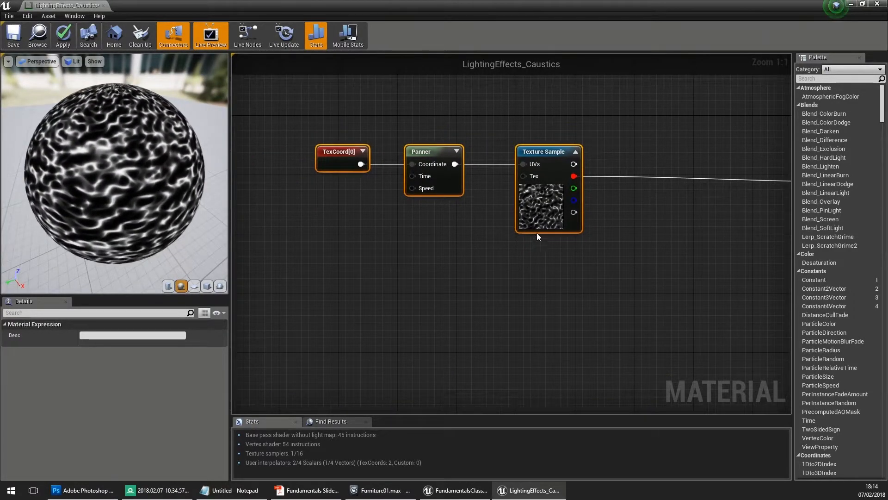
key("ctrl+c")
key("ctrl+v")
left_click_drag(577, 260, 446, 281)
Set the duplicated TexCoord node's UTiling and VTiling to 6.
left_click(344, 258)
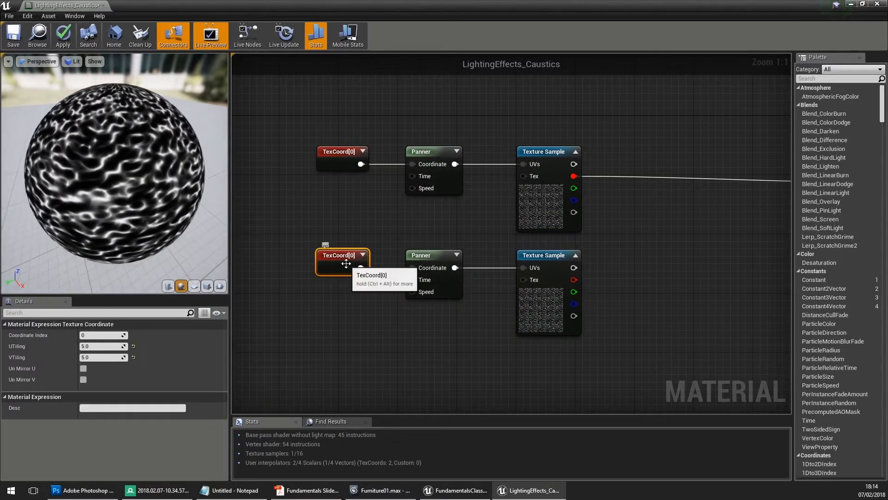
left_click(104, 345)
type("6")
left_click(96, 358)
type("6")
key("Return")
Set the duplicated Panner node's Speed Y to 0.8.
left_click(446, 257)
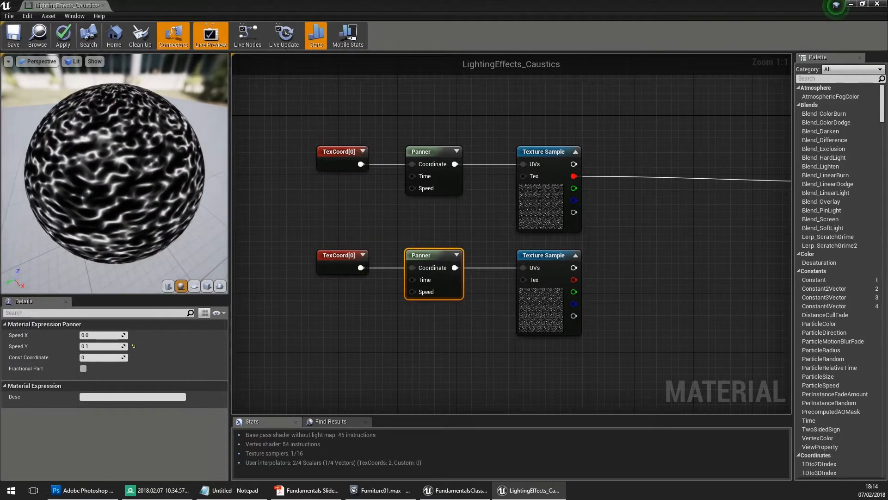
left_click(106, 346)
key("BackSpace")
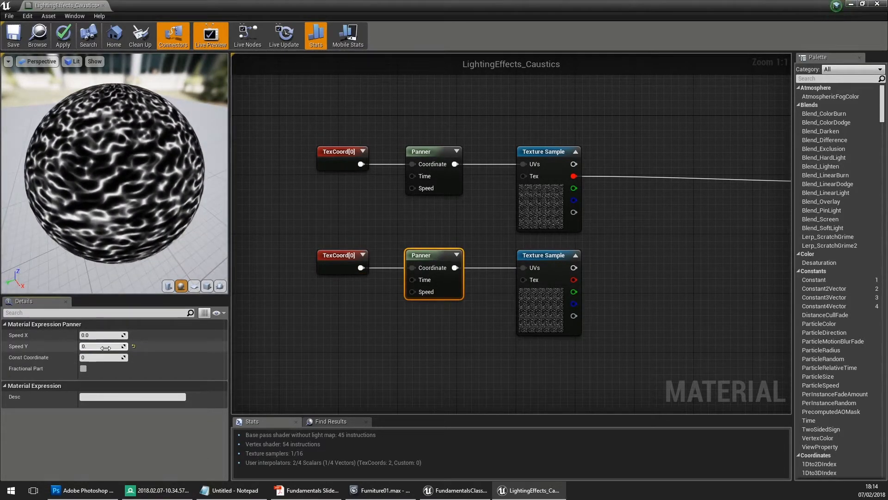
type("8")
key("Return")
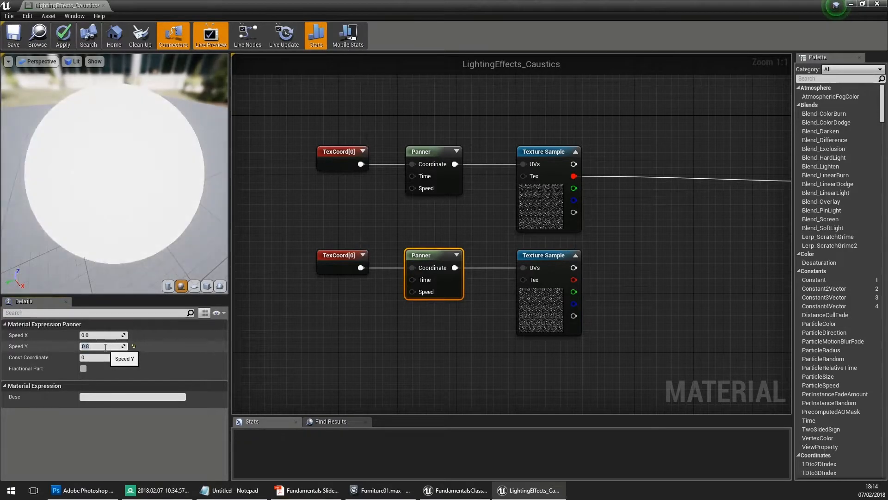
Add a Multiply node and connect the red channels of both Texture Samples to its A and B inputs.
right_click_drag(477, 221, 385, 205)
right_click_drag(574, 222, 490, 237)
key("m")
left_click(445, 191)
left_click_drag(399, 175, 455, 216)
left_click_drag(399, 278, 453, 222)
Add a Power node fed by the Multiply result and set its Const Exponent to 1.5.
right_click_drag(524, 204, 463, 189)
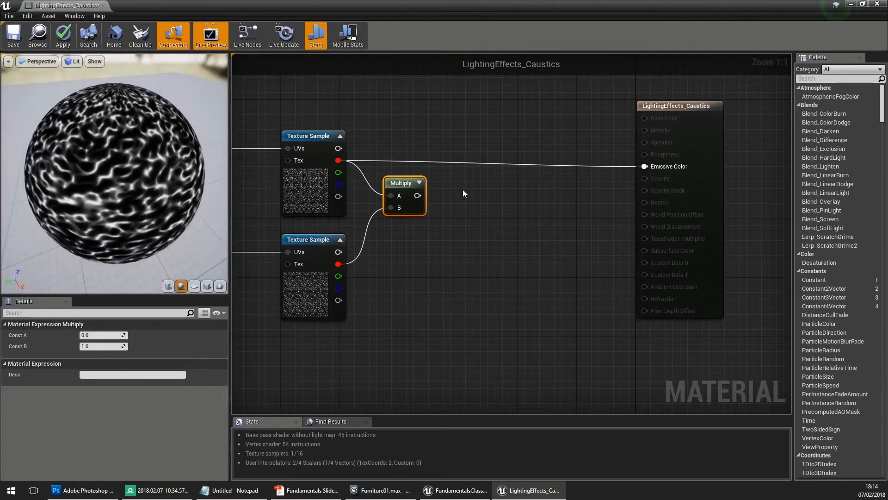
left_click_drag(463, 185, 464, 189)
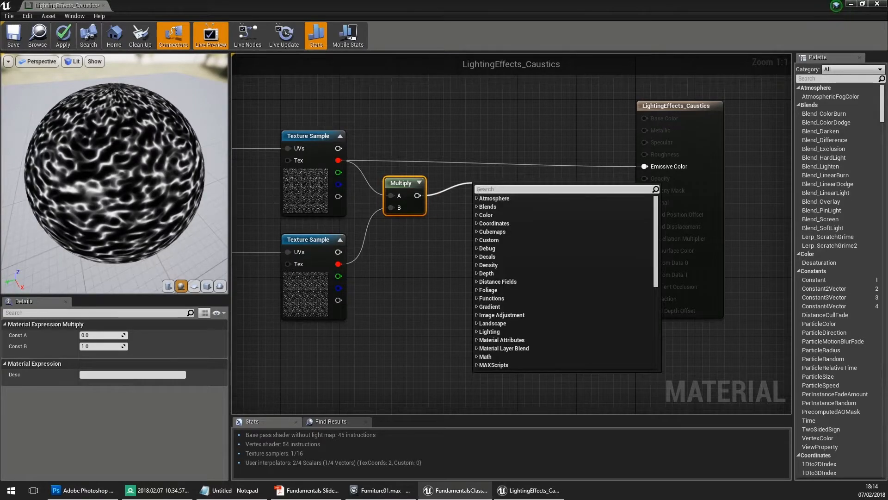
type("power")
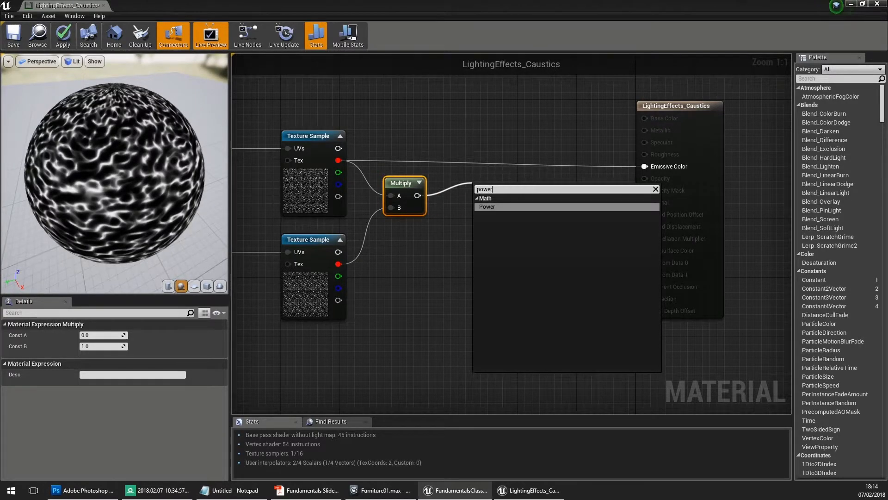
key("Return")
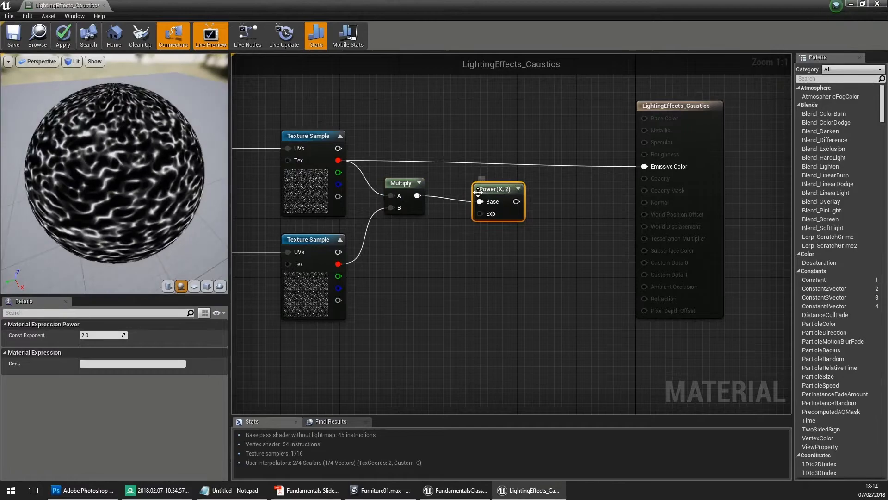
left_click(103, 335)
type("1.5")
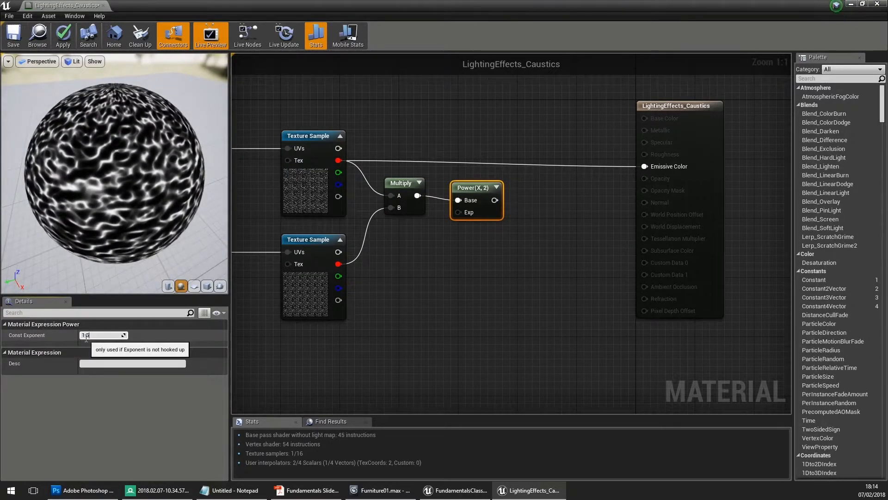
key("Return")
Add a Multiply node after Power with Const B set to 10 and connect its output to Emissive Color.
right_click_drag(509, 213, 447, 223)
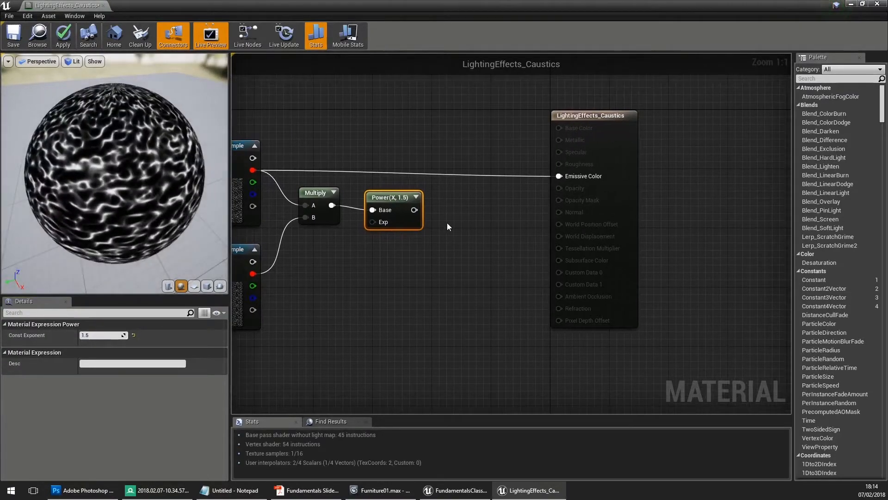
left_click(450, 184)
left_click_drag(414, 209, 457, 203)
left_click_drag(480, 210, 477, 217)
left_click(105, 347)
type("10")
key("Return")
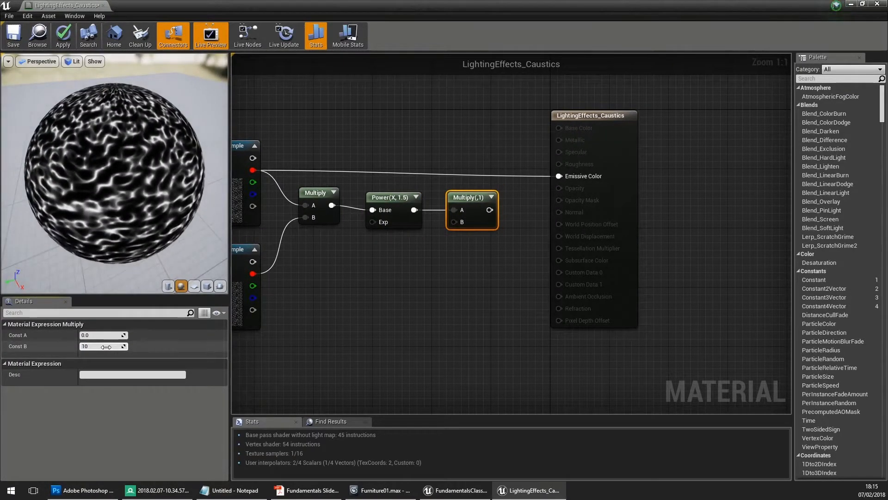
left_click_drag(493, 210, 559, 176)
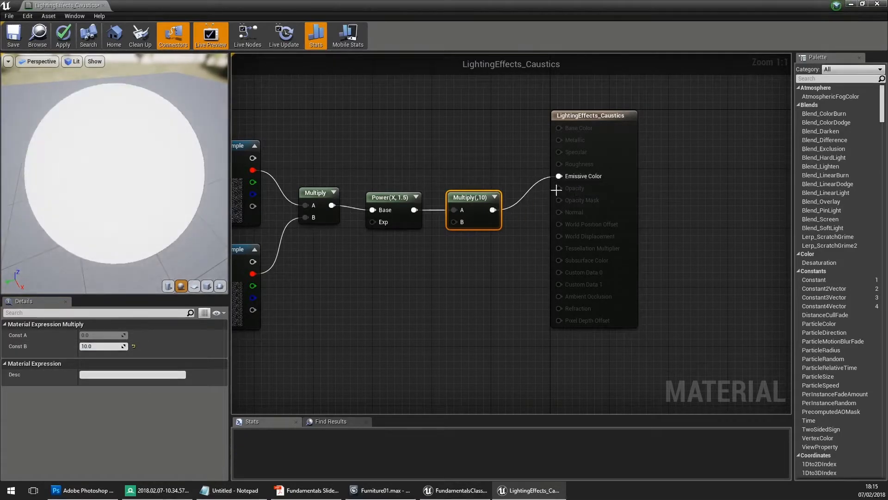
Switch the material preview mesh to the cube to check the pattern on a flat surface.
right_click_drag(560, 176, 610, 168)
right_click_drag(163, 149, 162, 125)
left_click_drag(163, 149, 163, 121)
left_click(207, 286)
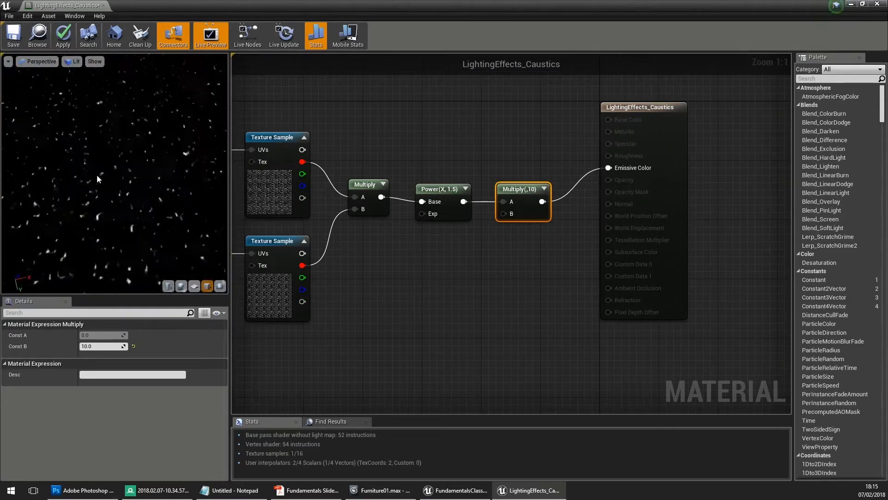
Set the lower Panner node's Speed Y to 0.08 and examine the caustics pattern in the preview up close and zoomed out.
right_click_drag(373, 259, 481, 259)
left_click(559, 208)
right_click_drag(559, 208, 645, 209)
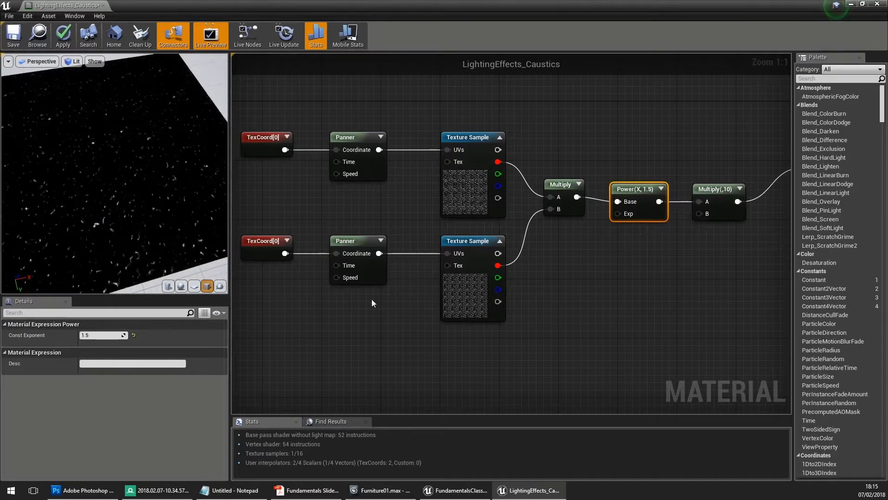
left_click(375, 275)
left_click(382, 168)
left_click(367, 283)
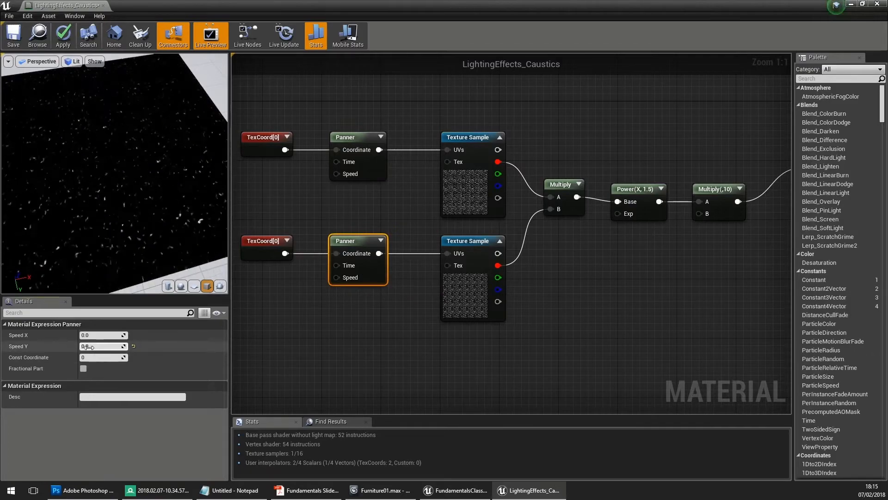
key("Return")
scroll(128, 174, "up", 5)
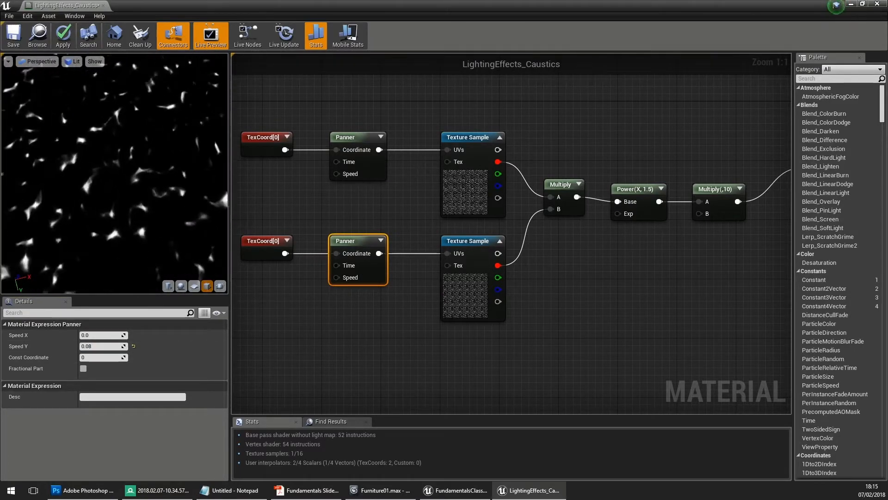
scroll(109, 148, "up", 5)
scroll(108, 143, "down", 8)
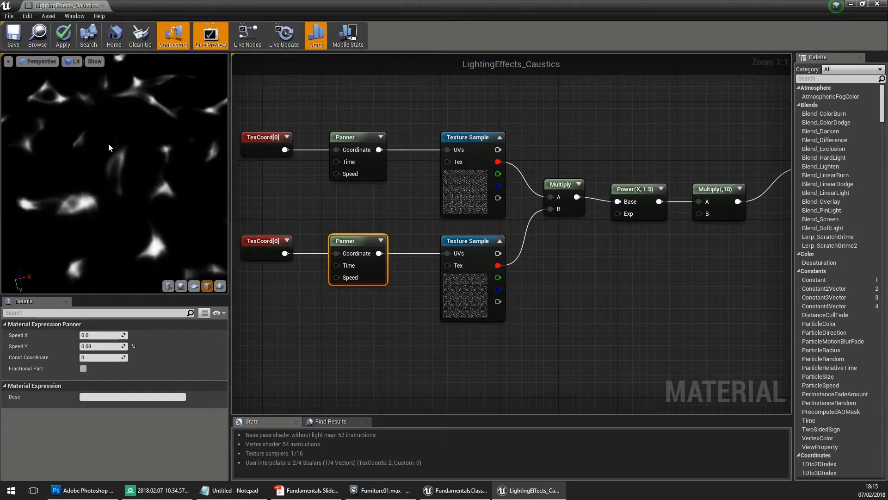
Return to the level, view the caustics on the pool floor and raise the pool spotlight's Intensity to about 40638.
left_click_drag(418, 5, 785, 335)
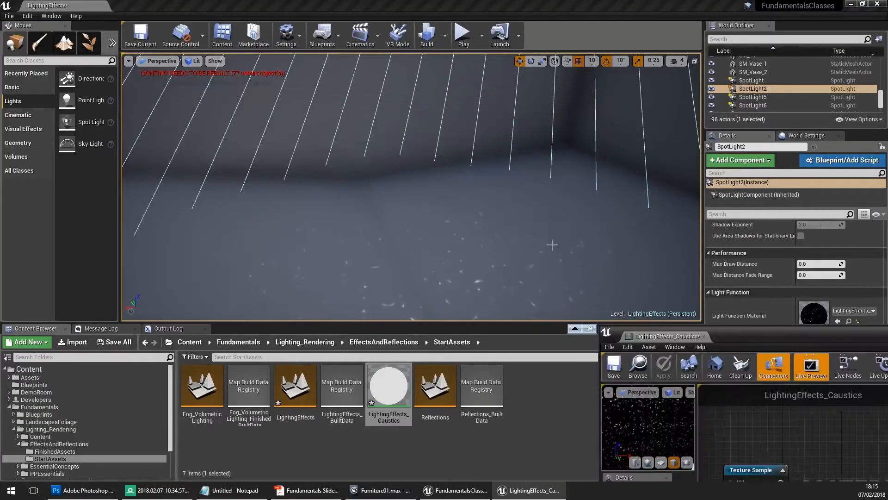
right_click_drag(435, 185, 468, 273)
right_click_drag(435, 184, 383, 181)
scroll(804, 276, "up", 6)
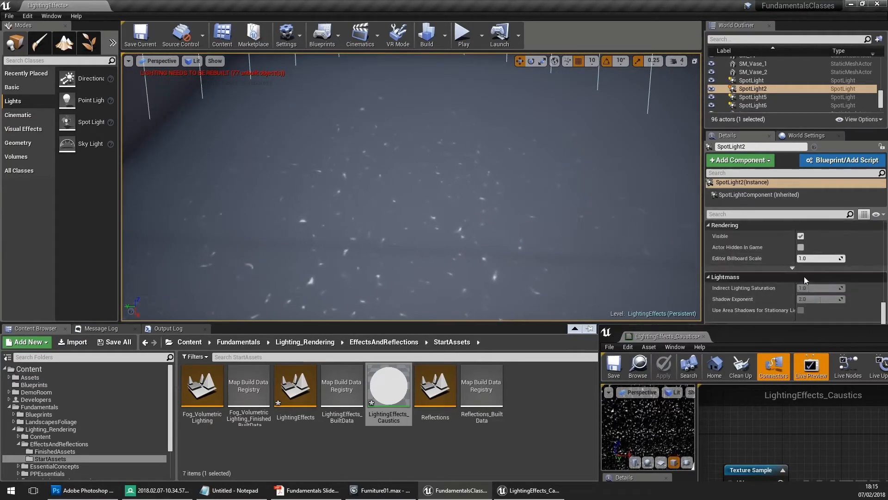
left_click_drag(829, 283, 846, 283)
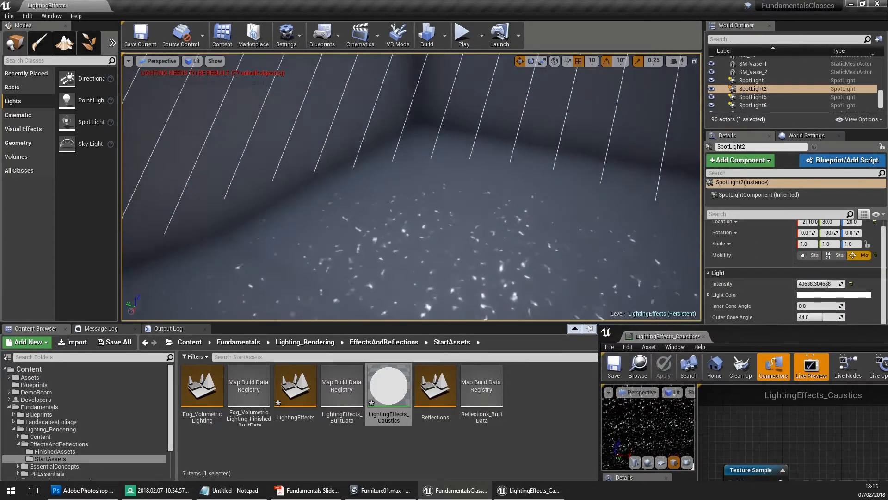
Reposition the pool spotlight and duplicate it along the pool, placing the copy at about X -1870, Y 20, Z 20.
right_click_drag(409, 206, 430, 186)
left_click_drag(438, 123, 460, 62, "shift")
left_click_drag(459, 95, 459, 128, "shift")
mouse_move(481, 218)
right_mouse_down()
mouse_move(481, 236)
mouse_move(458, 236)
mouse_move(481, 231)
right_mouse_up()
left_click_drag(410, 98, 586, 71, "alt+shift")
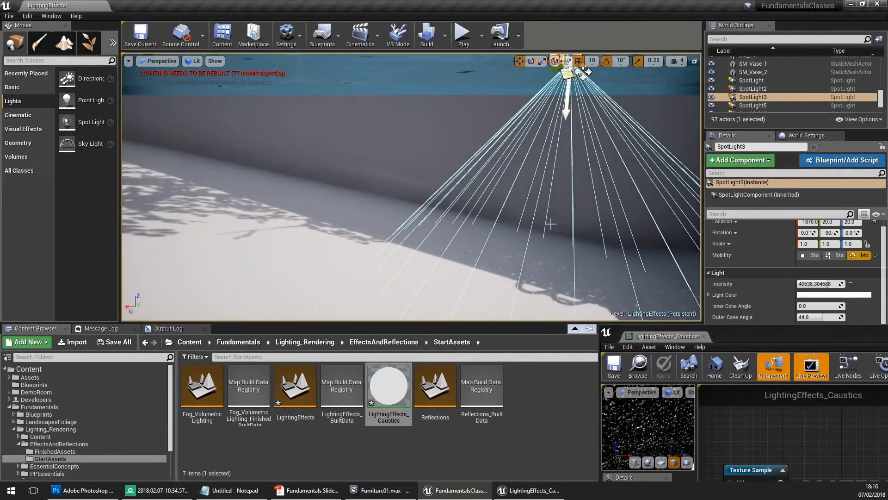
Duplicate the spotlight again further along the pool, at about X -1490, Y 30, Z 80, and view the caustics it casts.
right_click_drag(587, 71, 648, 71)
left_click_drag(358, 69, 501, 76, "alt+shift")
right_click_drag(500, 77, 357, 192)
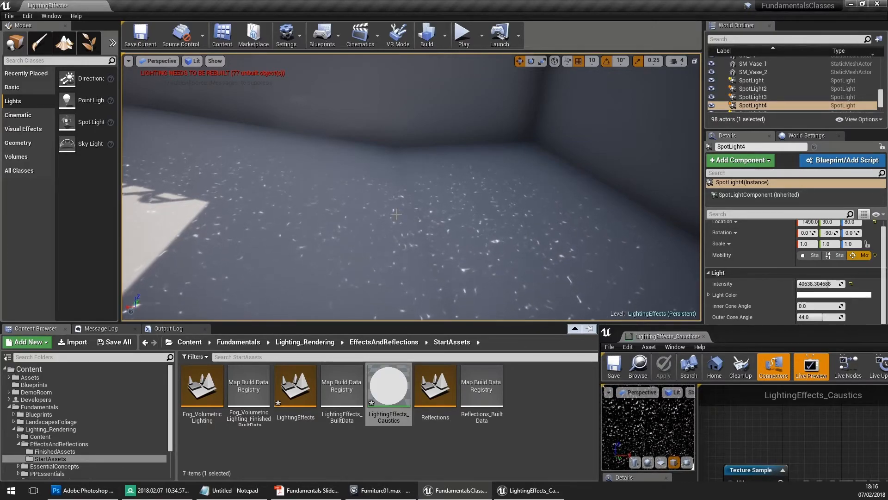
Glance over the caustics node graph, and examine the spotlights' effect in the pool from underwater and from above.
left_click_drag(788, 336, 301, 44)
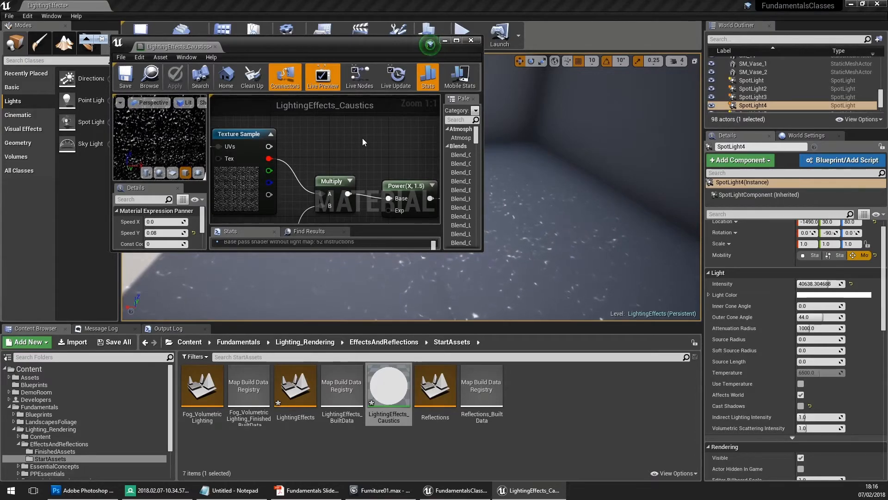
left_click_drag(282, 47, 698, 295)
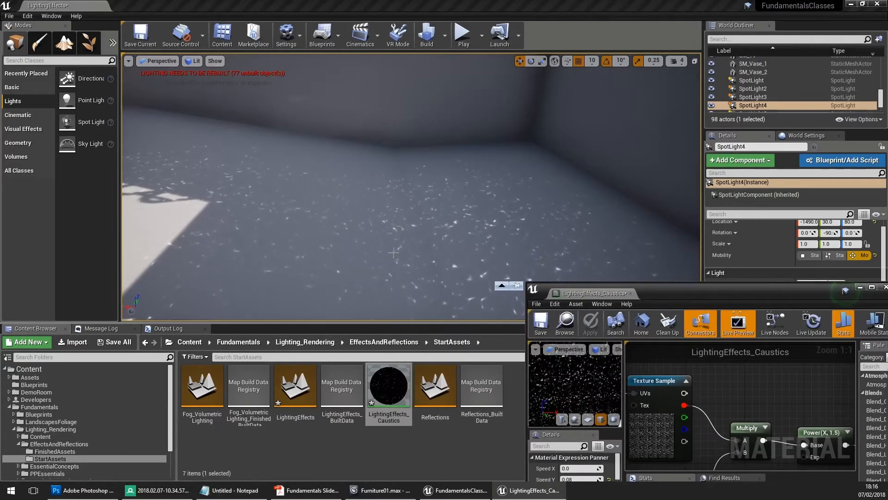
right_click_drag(412, 185, 274, 154)
left_click(222, 86)
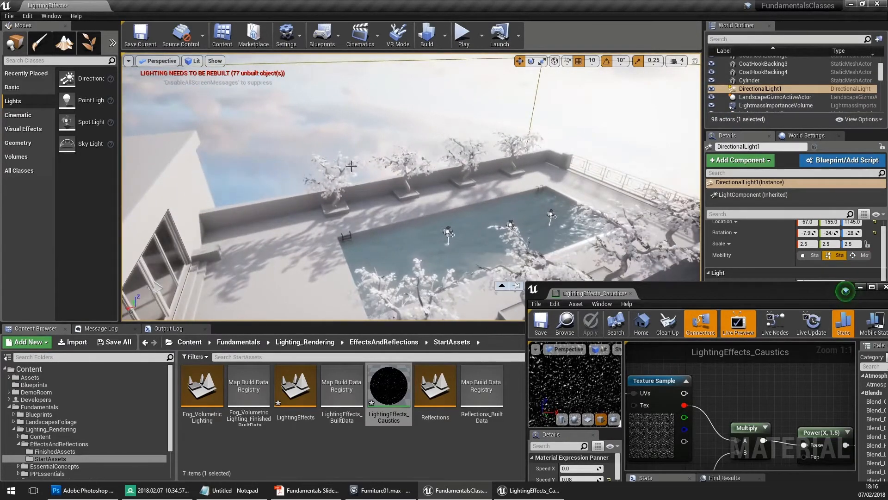
right_click_drag(378, 151, 483, 261)
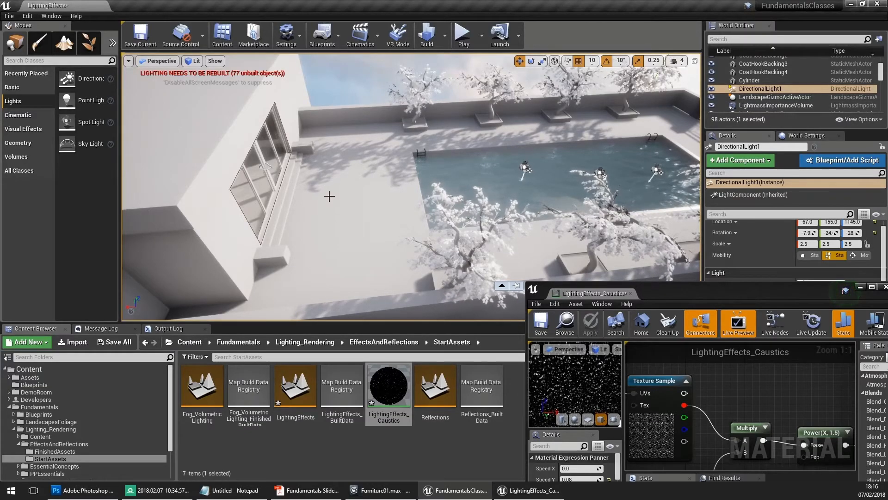
mouse_move(342, 227)
right_mouse_down()
mouse_move(345, 204)
mouse_move(338, 224)
right_mouse_up()
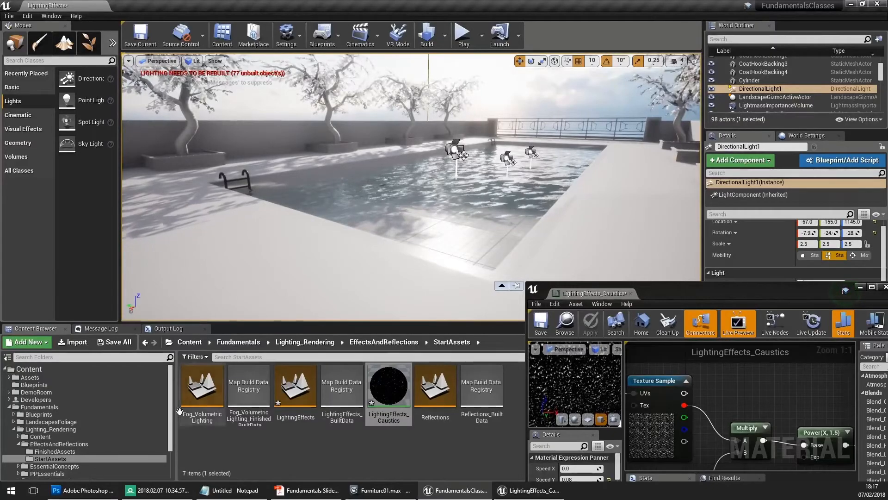
Open the LightingEffects_Finished level from the FinishedAssets folder without saving changes, and examine the caustics inside its pool.
left_click(55, 452)
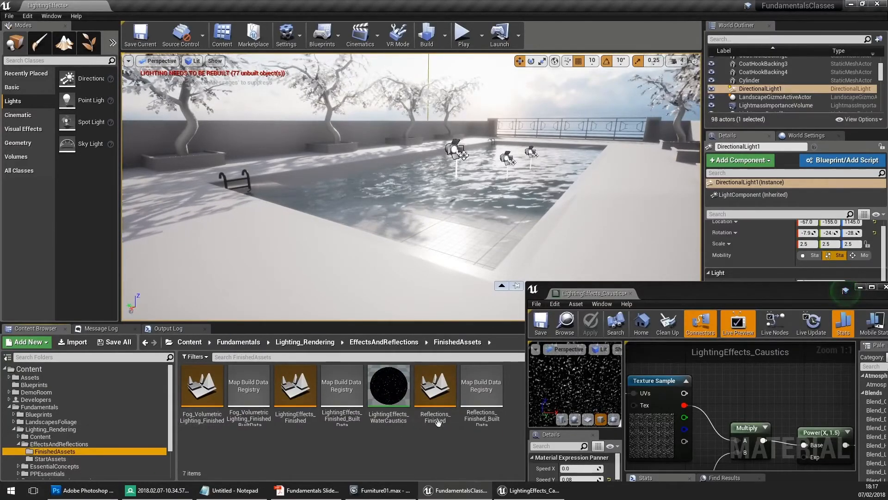
double_click(315, 393)
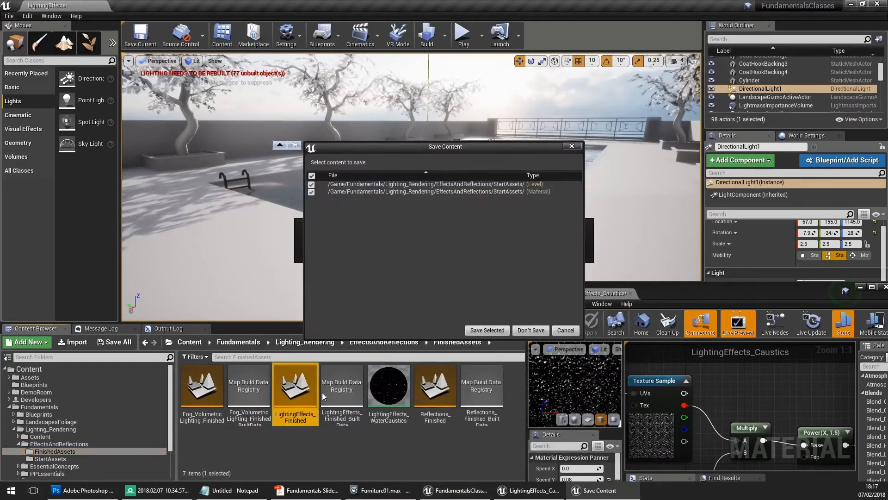
left_click(531, 331)
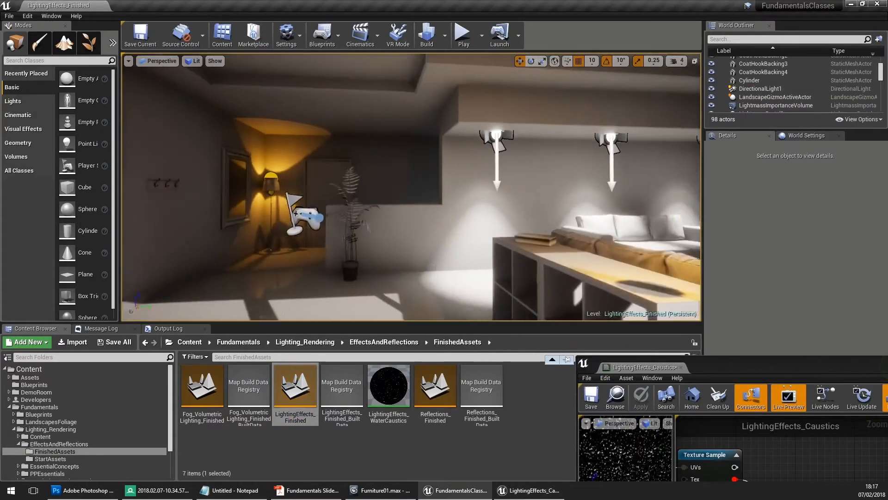
right_click_drag(444, 218, 444, 218)
right_click_drag(315, 227, 315, 227)
right_click_drag(240, 189, 384, 239)
Open the LightingEffects_WaterCaustics material in a maximized editor and view its whole node graph.
left_click(389, 389)
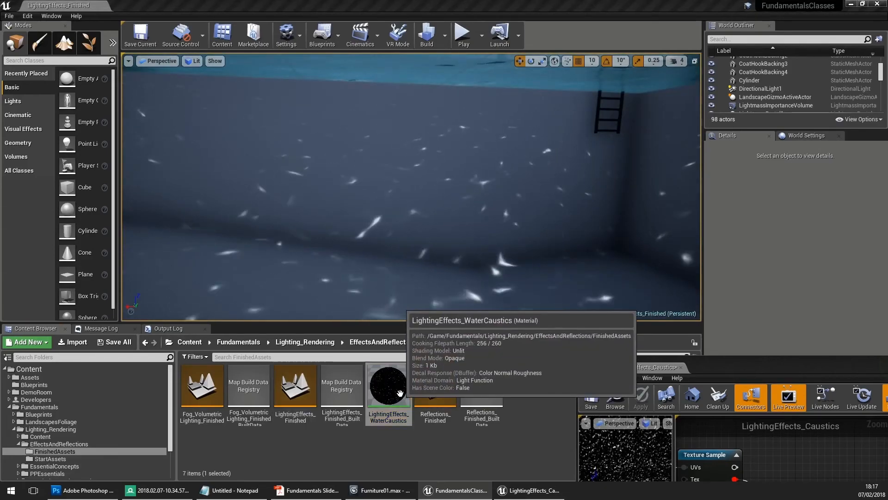
left_click_drag(760, 368, 365, 107)
scroll(395, 135, "down", 2)
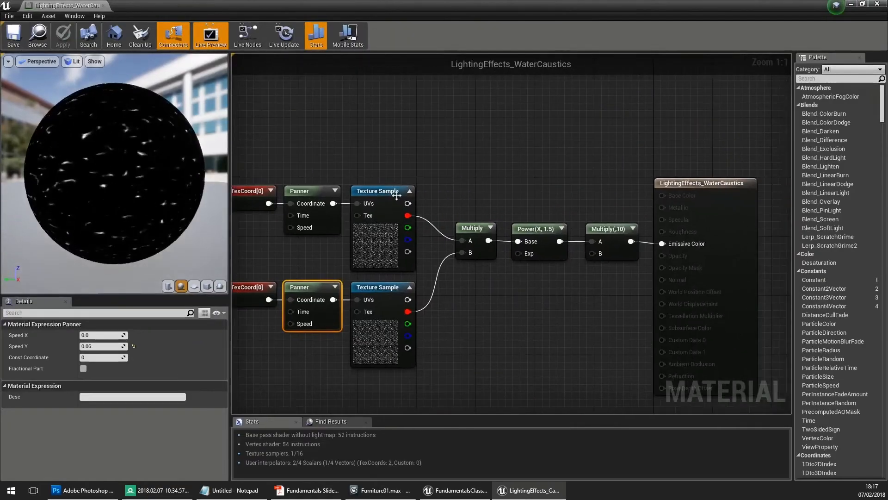